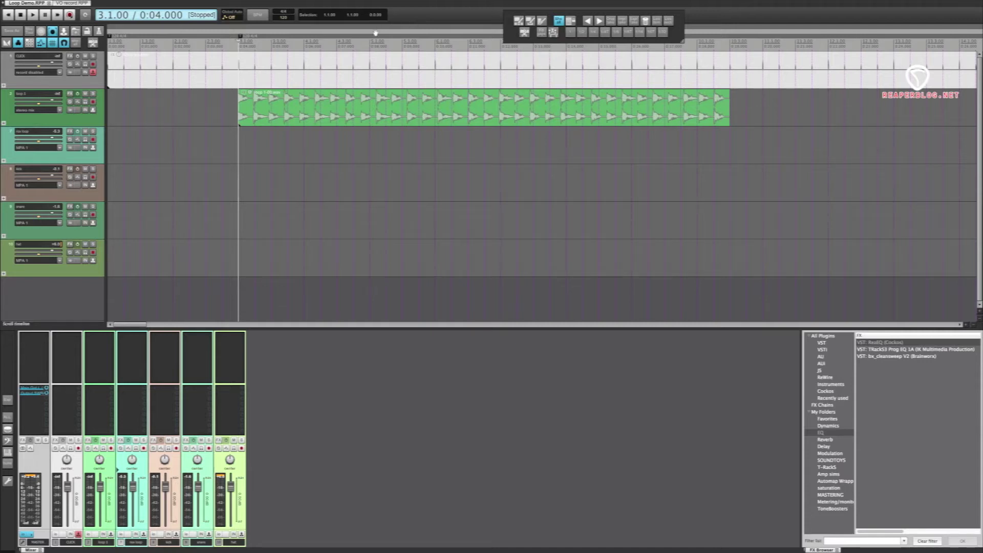
# Audition the loop, wheel the BPM field up to 128, and play the loop at the faster tempo.
pyautogui.press('space')
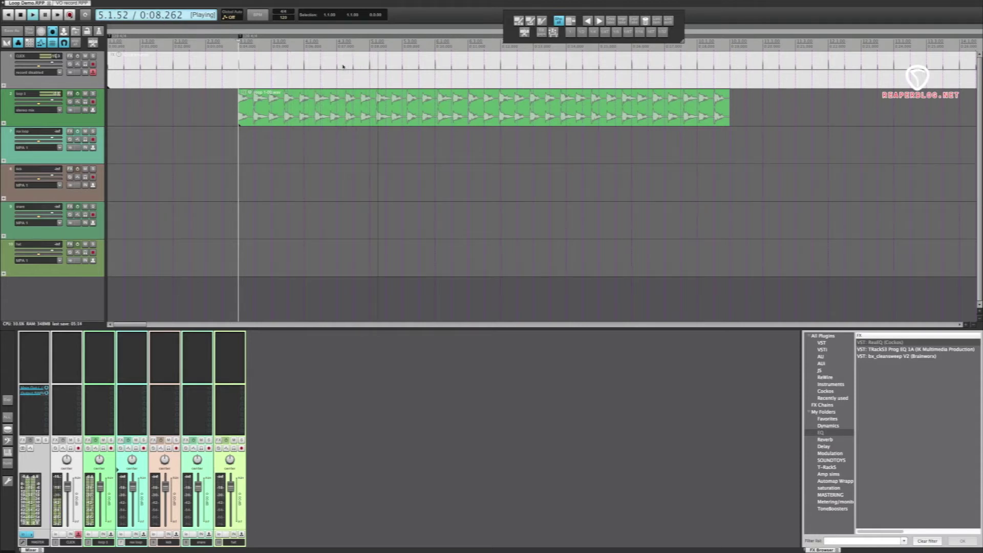
pyautogui.press('space')
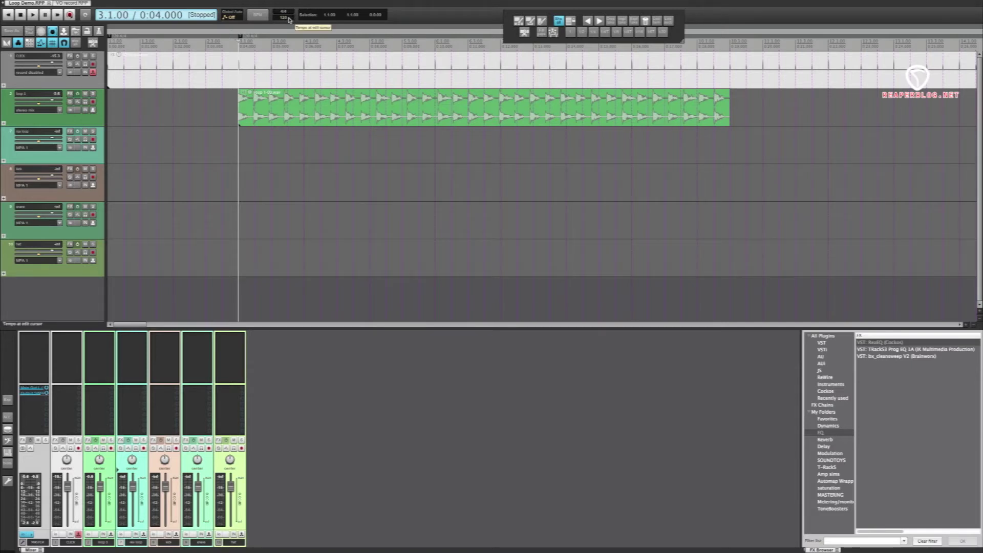
pyautogui.scroll(7, 290, 20)
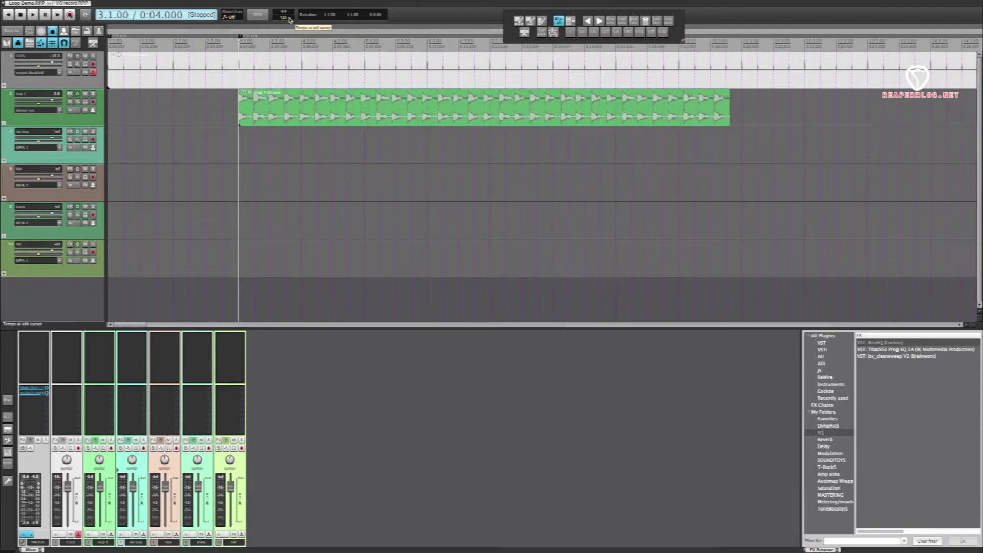
pyautogui.scroll(-7, 289, 20)
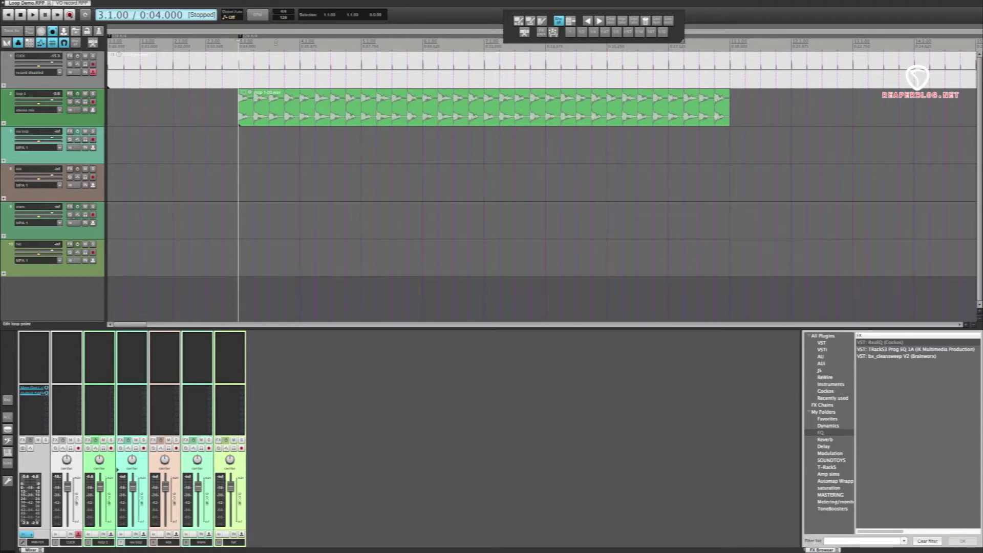
pyautogui.press('space')
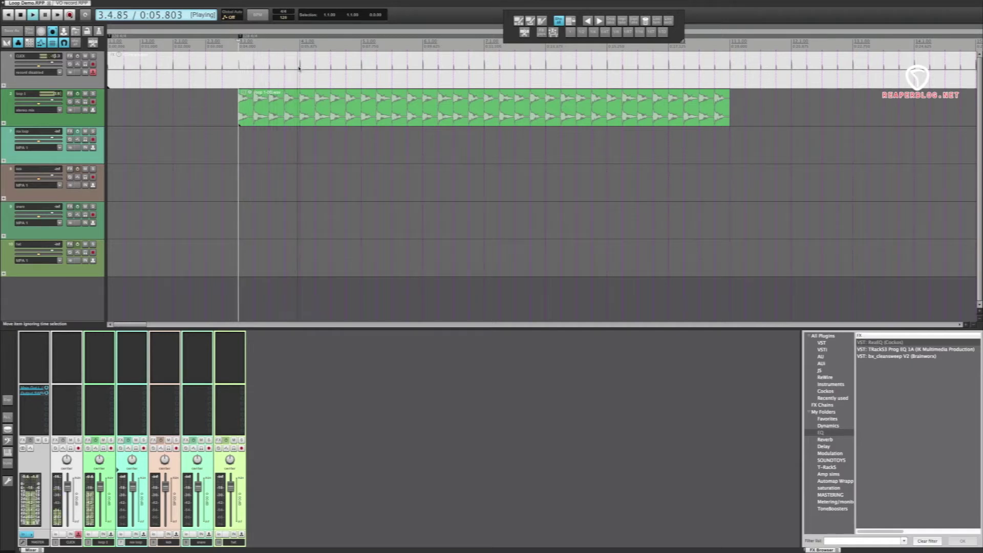
pyautogui.press('space')
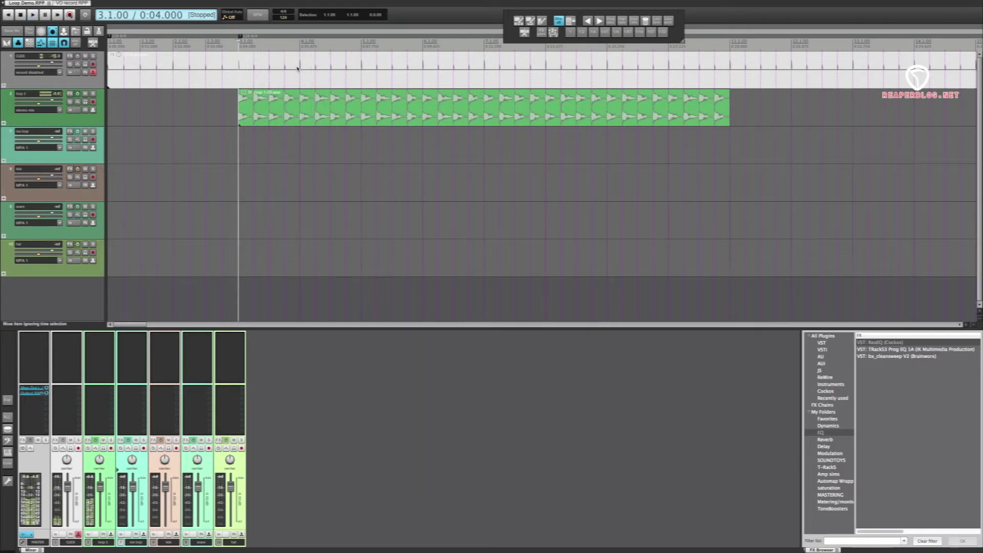
# Set the project tempo back to 120 BPM.
pyautogui.doubleClick(288, 18)
pyautogui.write('120')
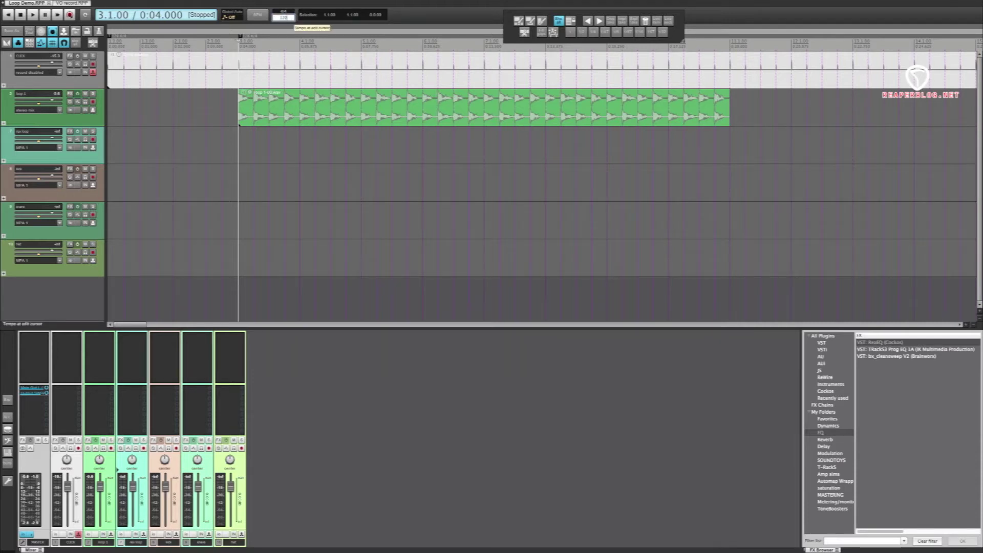
pyautogui.press('Return')
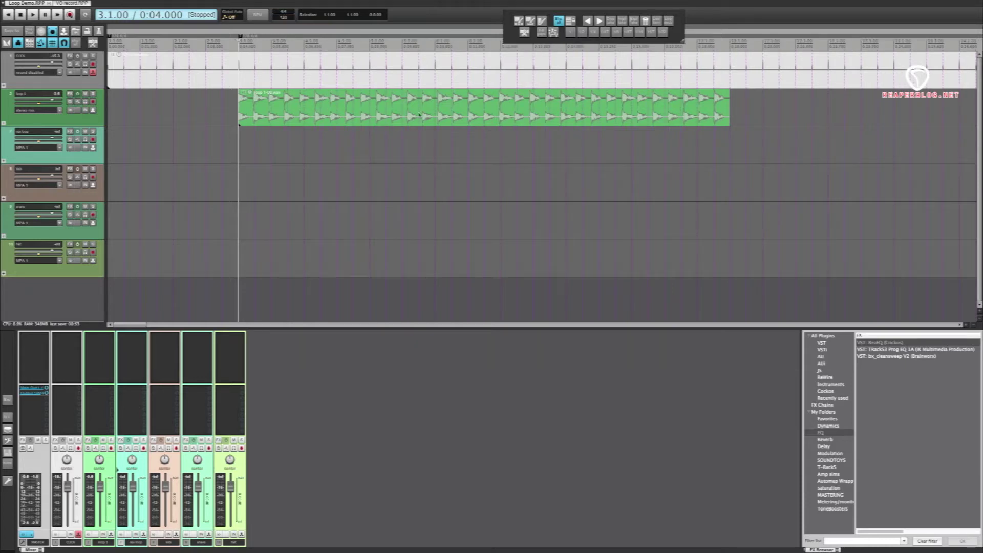
# Stretch the loop item to fit the 120 BPM grid and play it from the loop start.
pyautogui.click(730, 108)
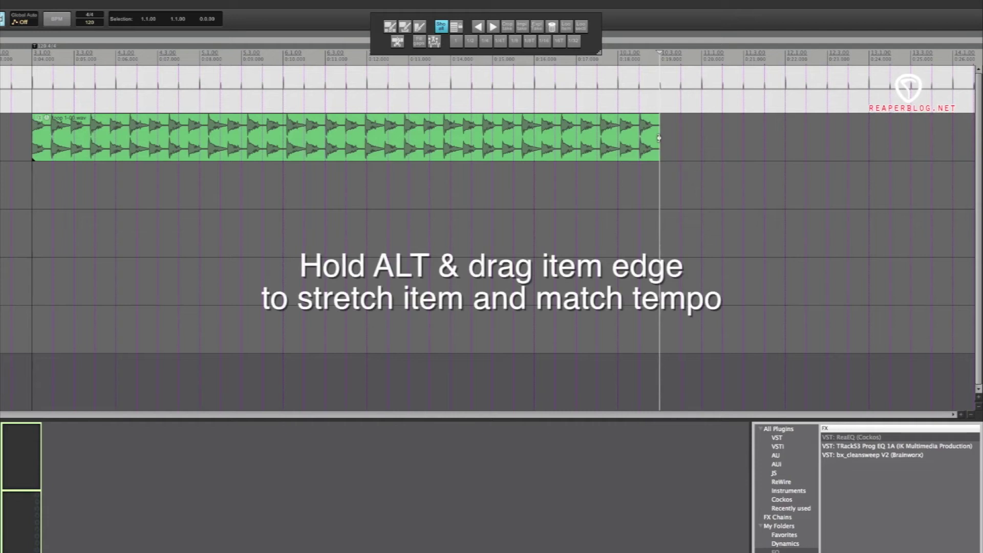
pyautogui.moveTo(659, 137); pyautogui.dragTo(701, 137)
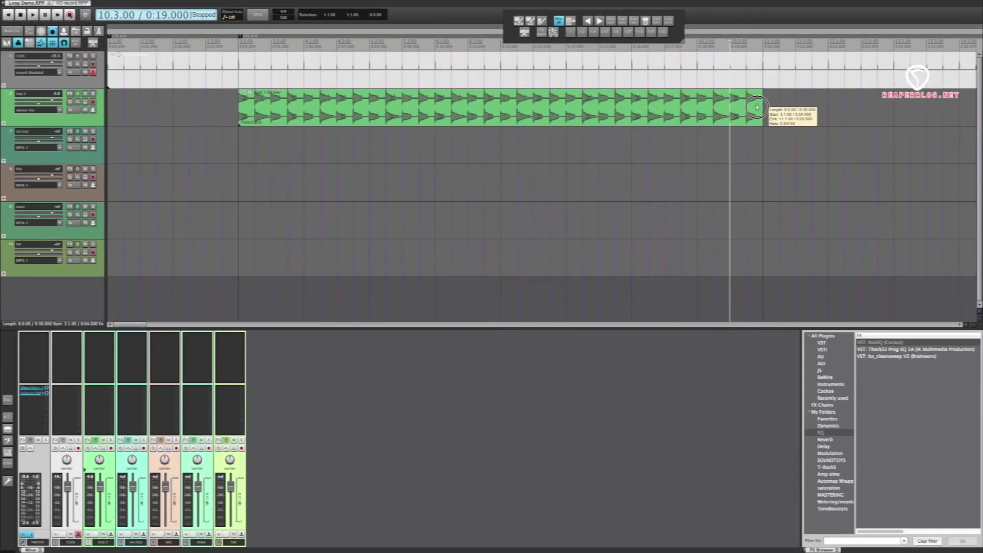
pyautogui.moveTo(757, 107); pyautogui.dragTo(757, 107)
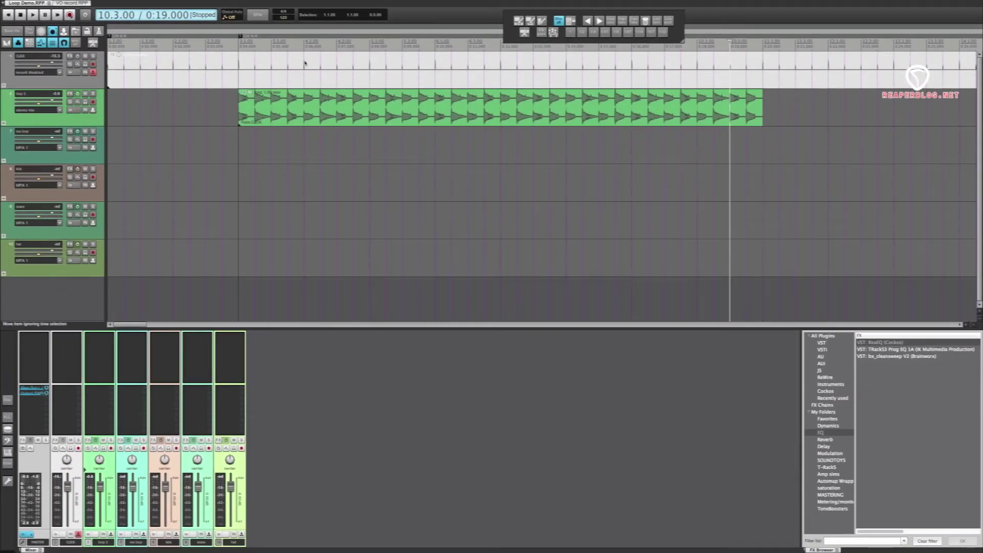
pyautogui.click(251, 58)
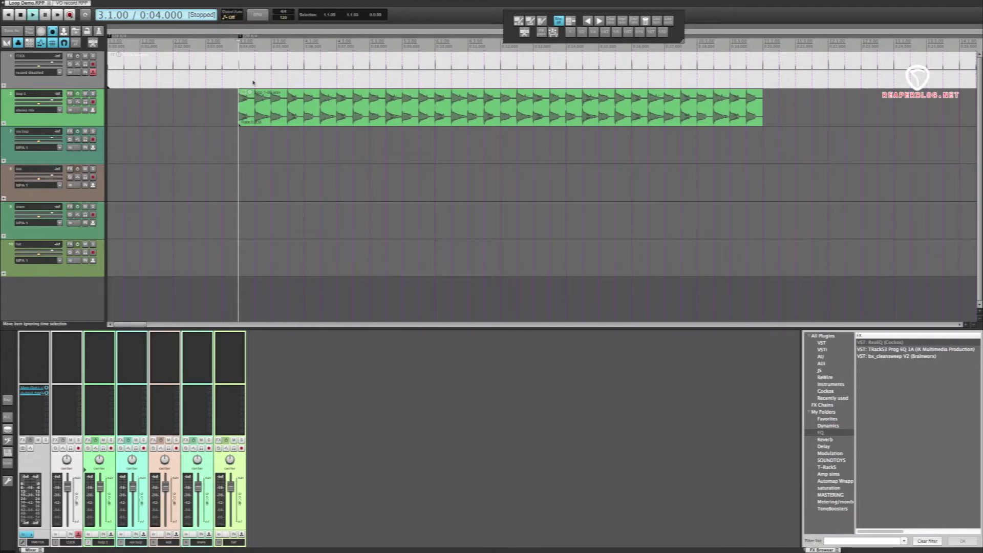
pyautogui.press('space')
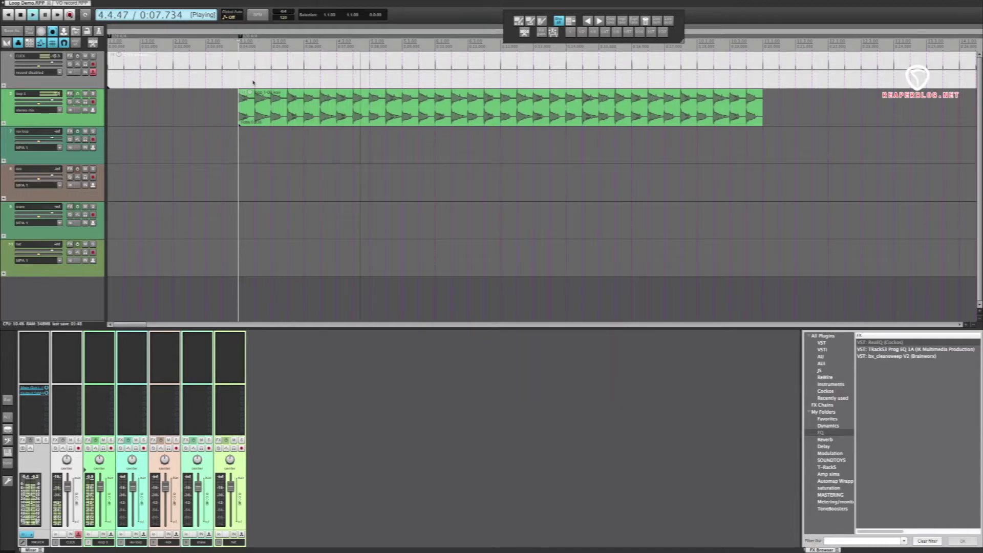
pyautogui.press('space')
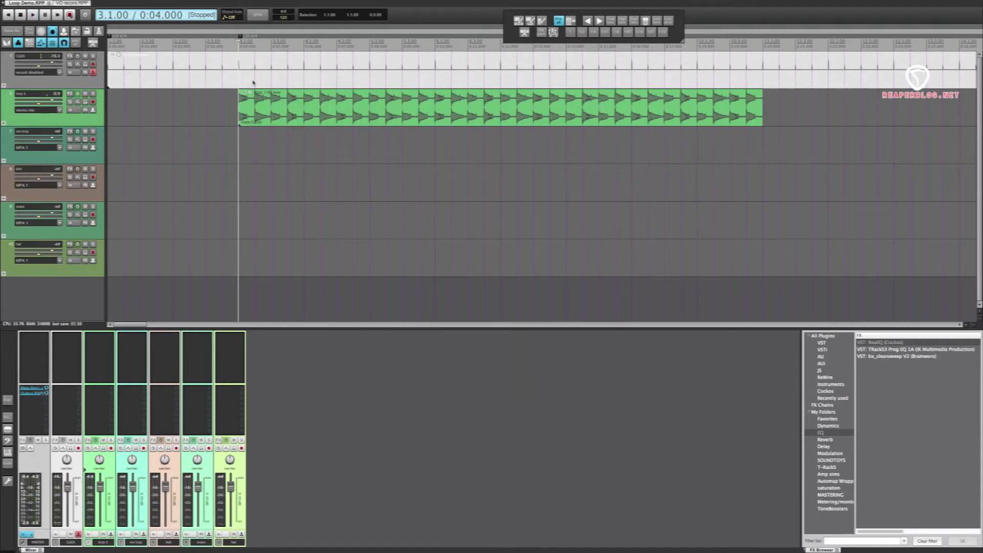
pyautogui.scroll(-2, 254, 81)
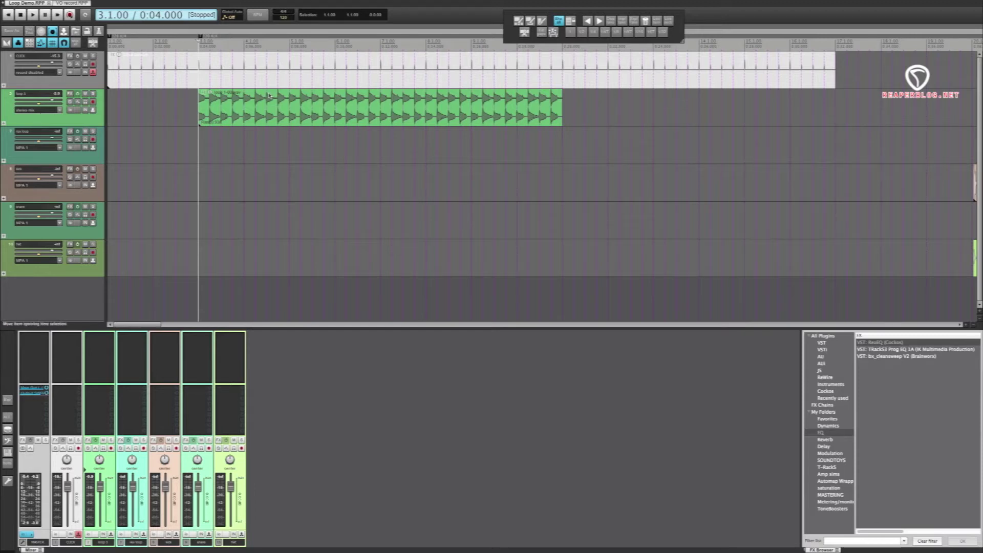
# Set the timebase for items/envelopes/markers to Beats (position, length, rate) in Project Settings.
pyautogui.hotkey('alt', 'Return')
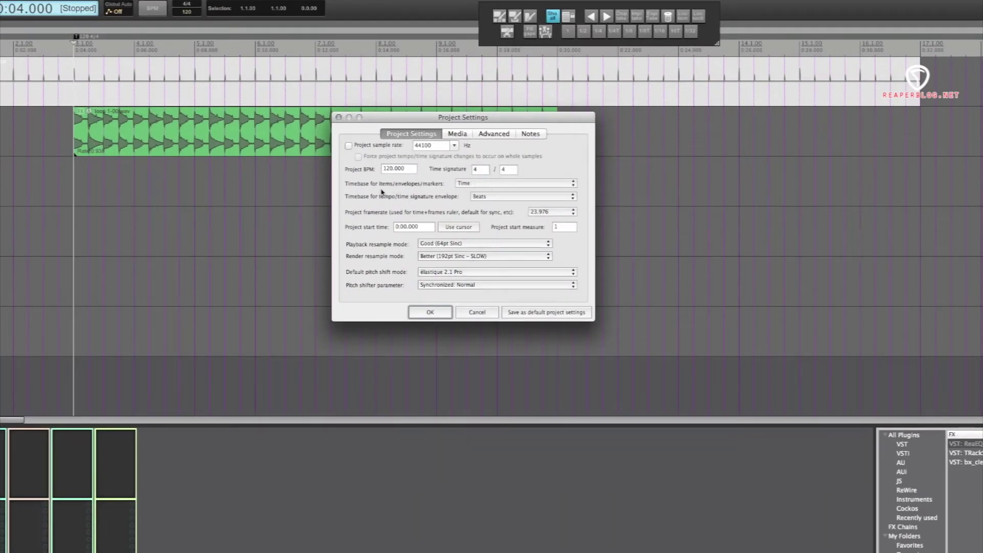
pyautogui.click(476, 184)
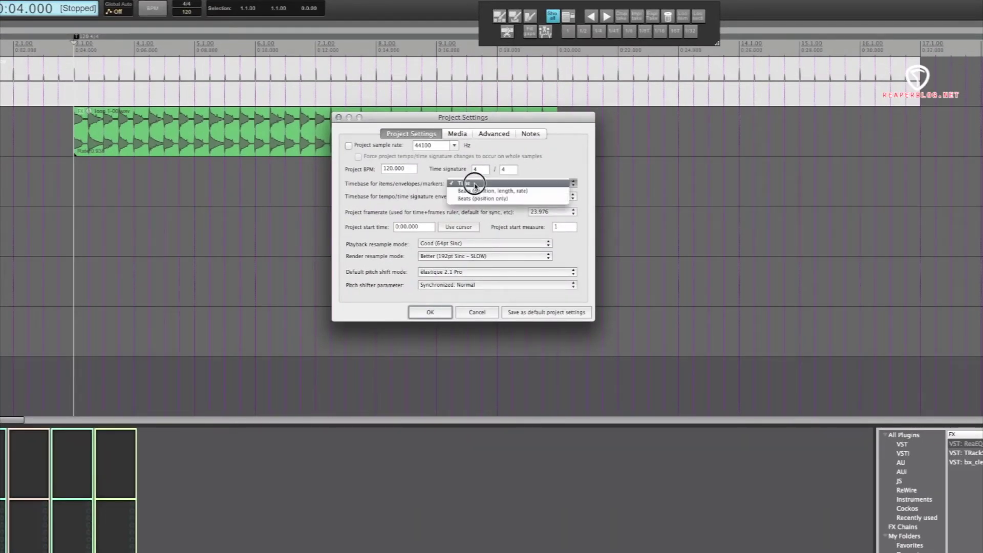
pyautogui.click(529, 193)
pyautogui.click(433, 313)
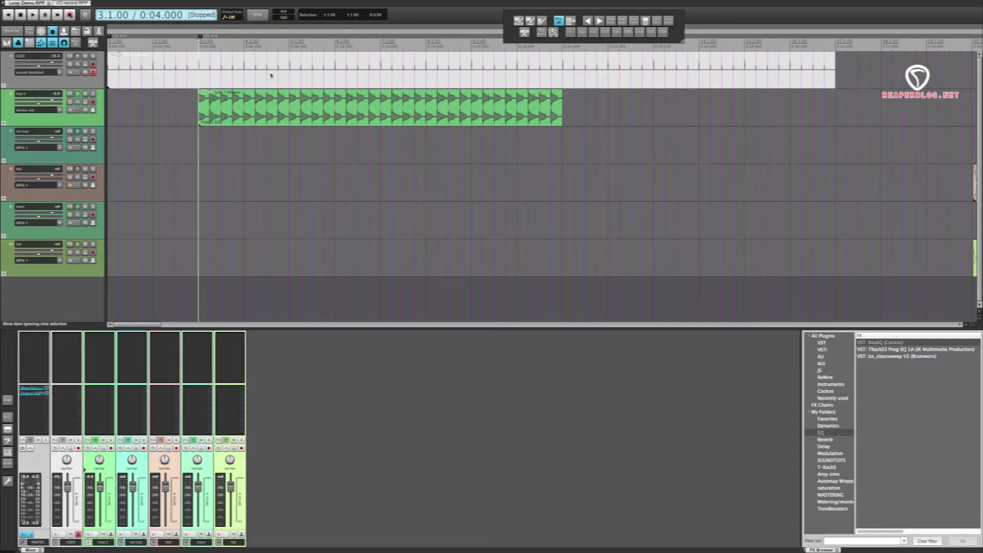
# Try the tempo at 130 BPM and then faster, auditioning the loop each time.
pyautogui.click(285, 18)
pyautogui.write('1')
pyautogui.press('Return')
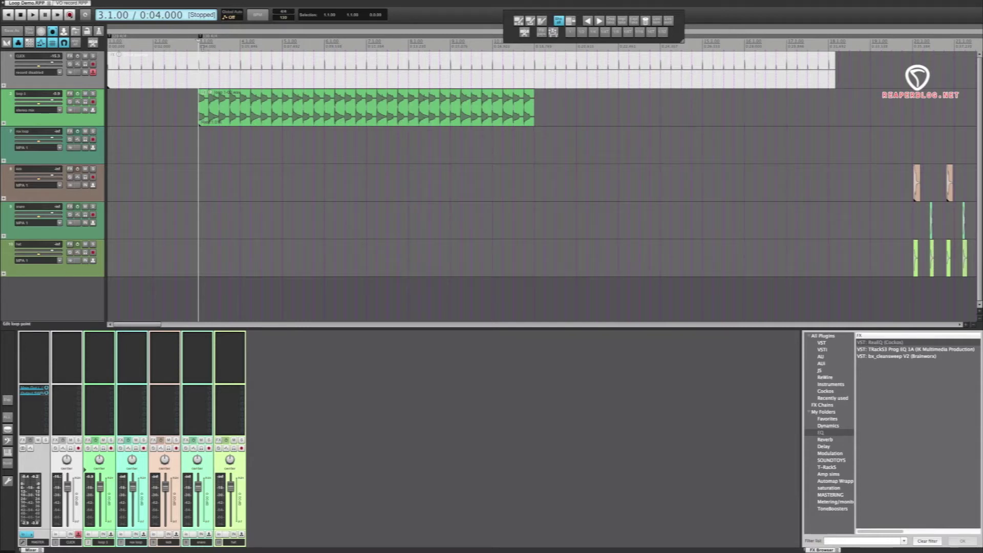
pyautogui.press('space')
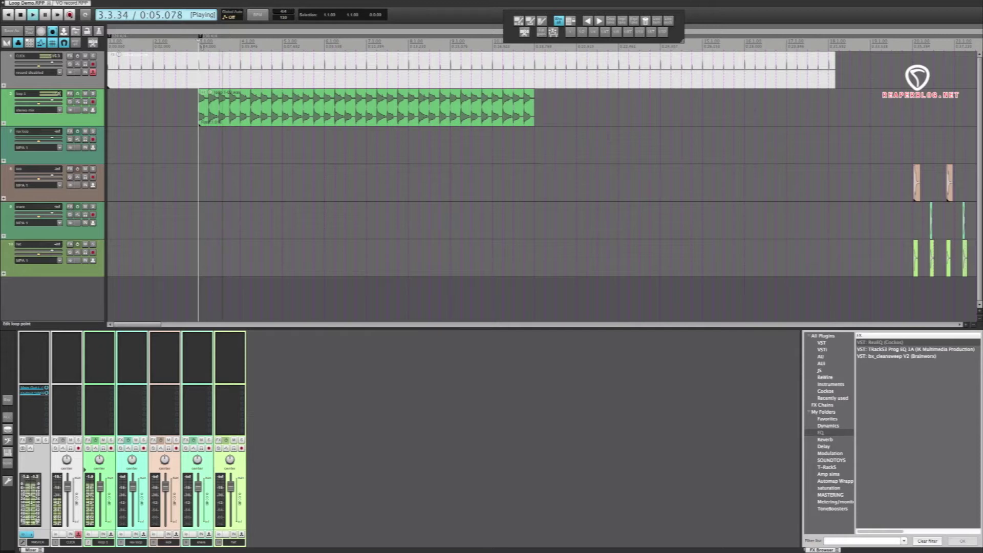
pyautogui.press('space')
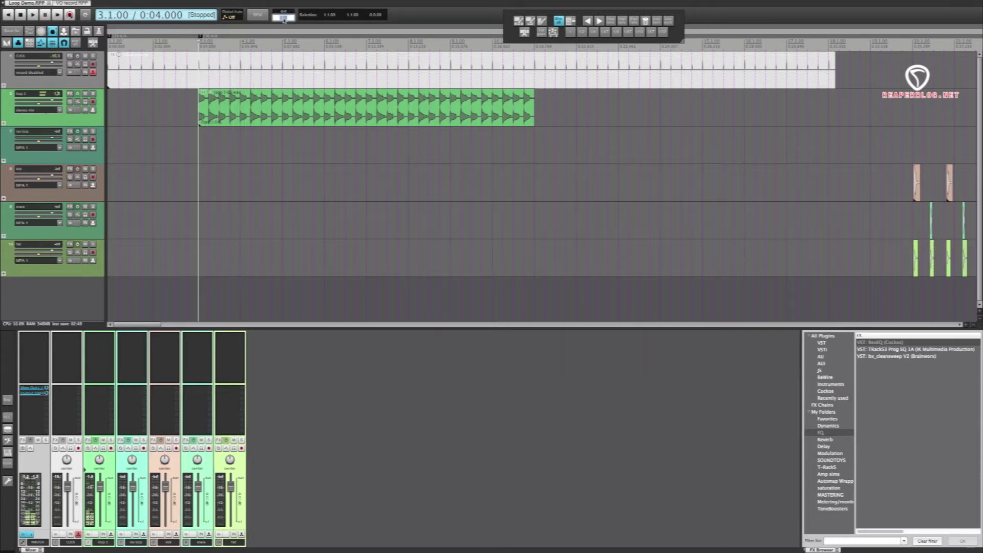
pyautogui.moveTo(283, 19); pyautogui.dragTo(282, 11)
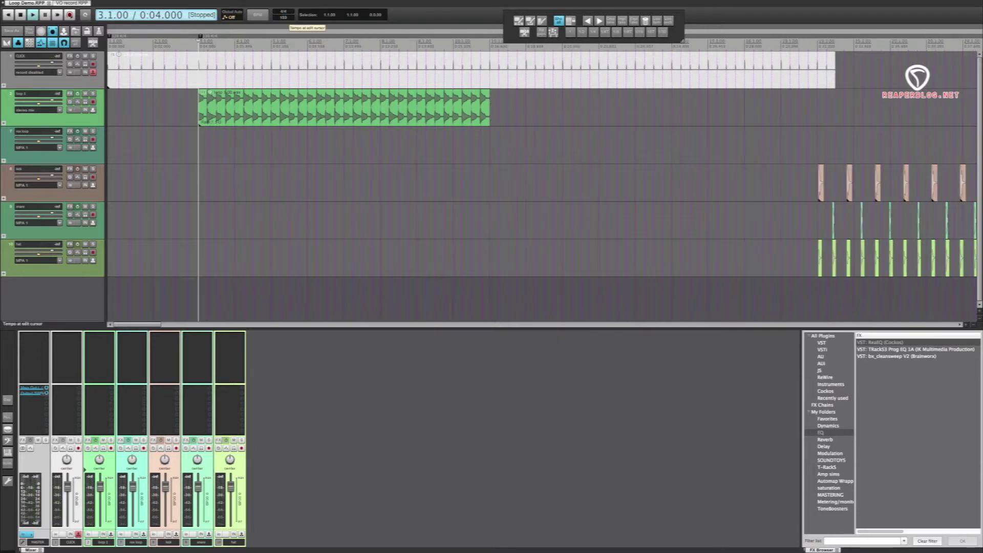
pyautogui.press('space')
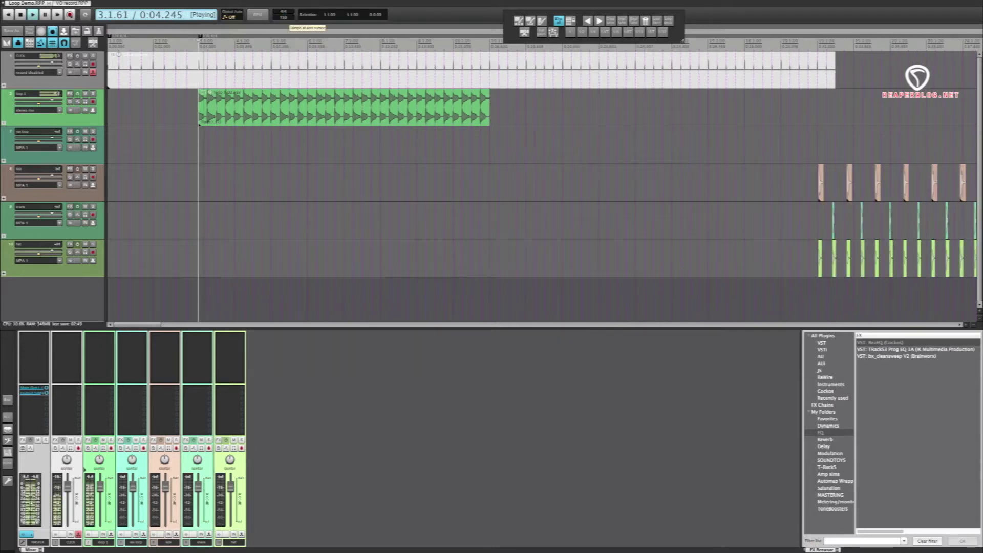
pyautogui.press('space')
# Set the tempo to 90 BPM and play the loop at the slower speed.
pyautogui.doubleClick(286, 20)
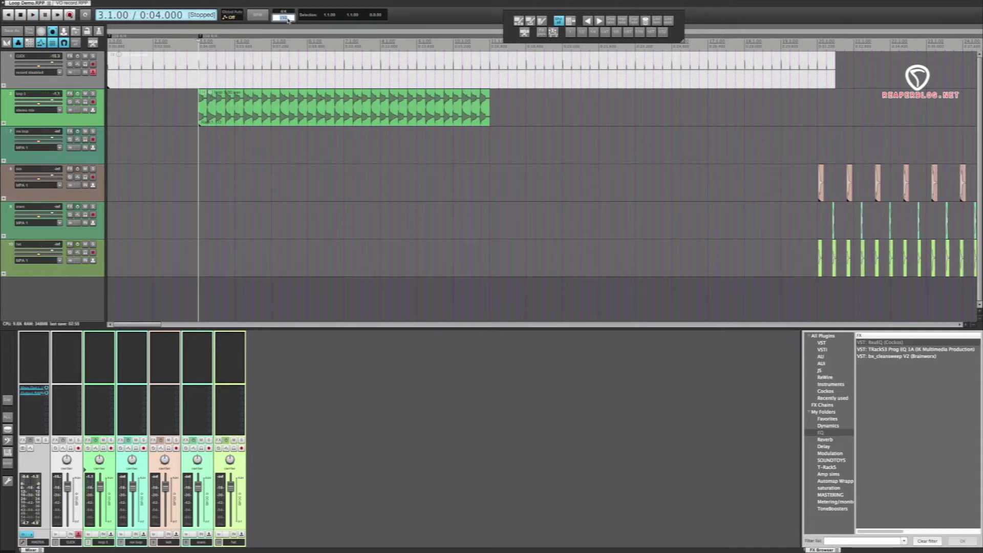
pyautogui.write('90')
pyautogui.press('Return')
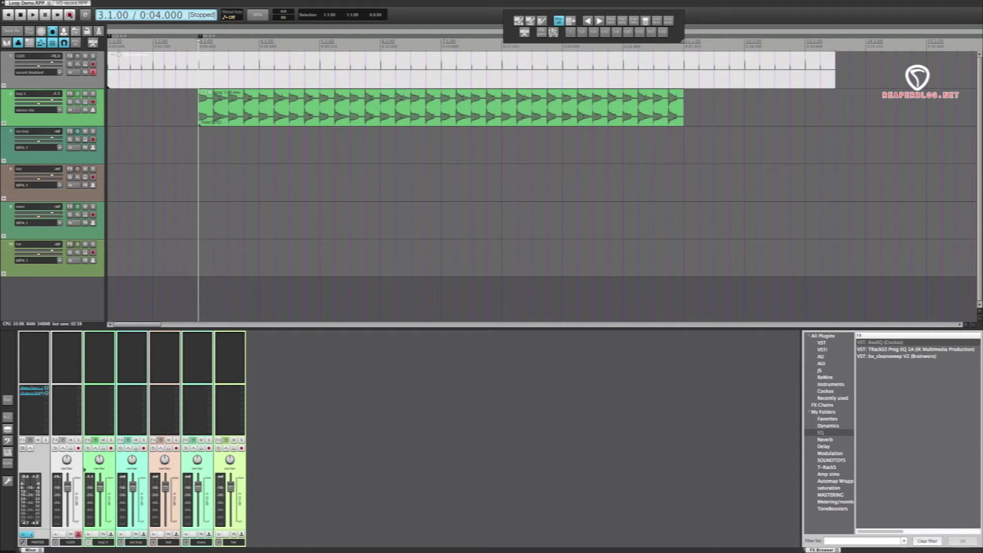
pyautogui.press('space')
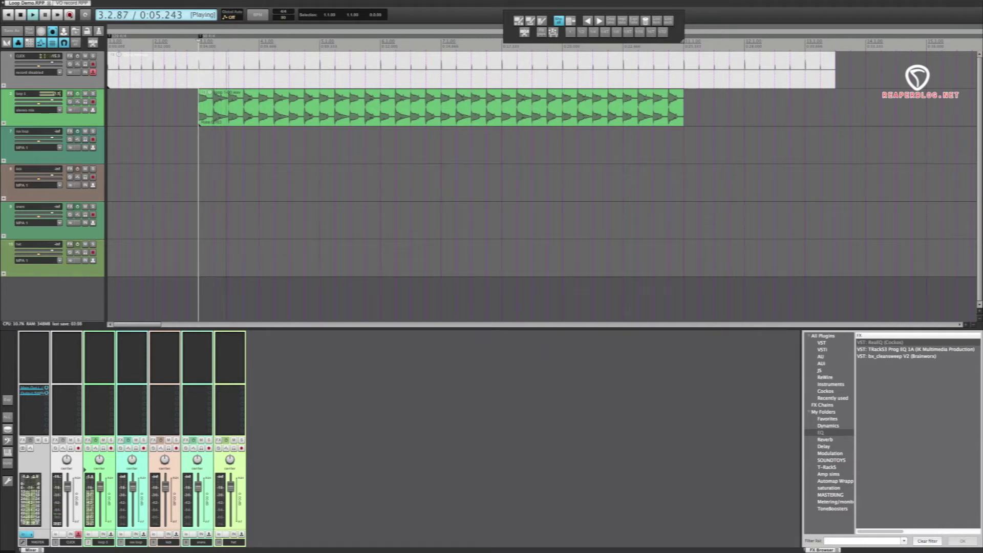
pyautogui.press('space')
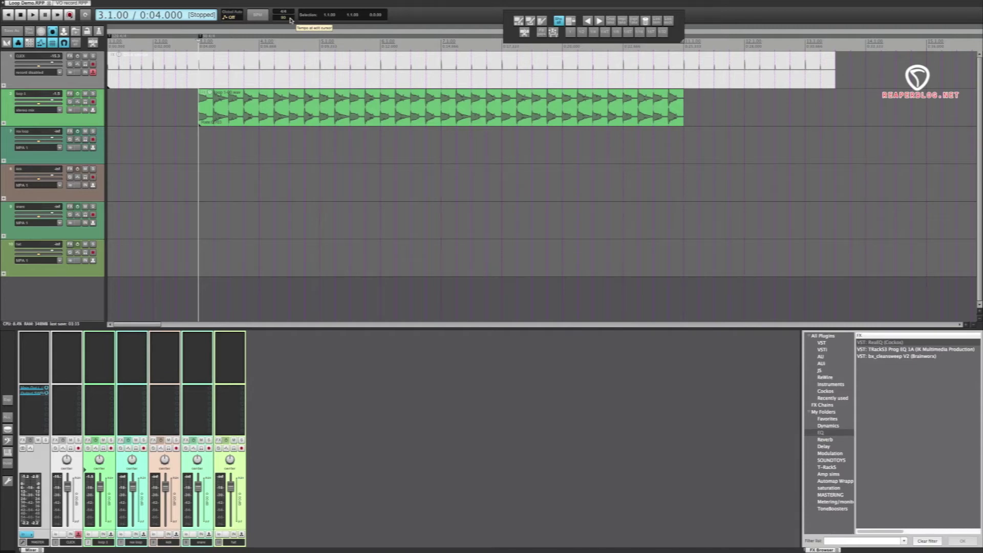
# Show the loop track's Set track timebase submenu, with Project timebase checked.
pyautogui.scroll(9, 290, 20)
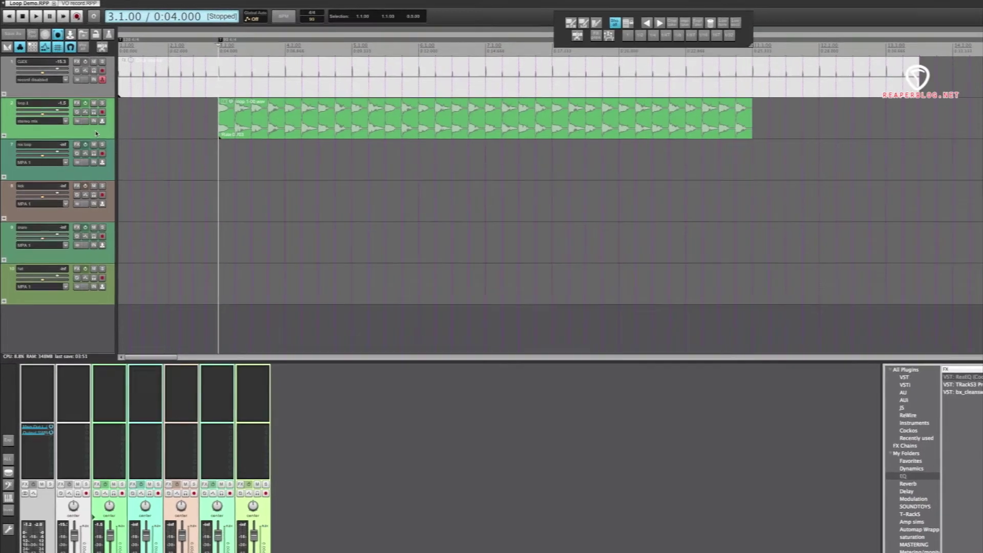
pyautogui.rightClick(88, 123)
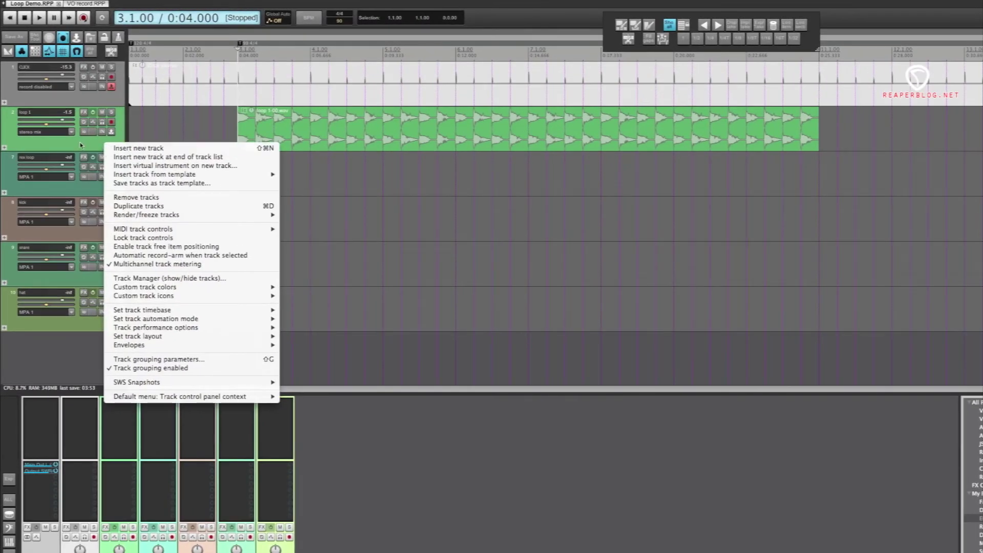
pyautogui.moveTo(195, 312)
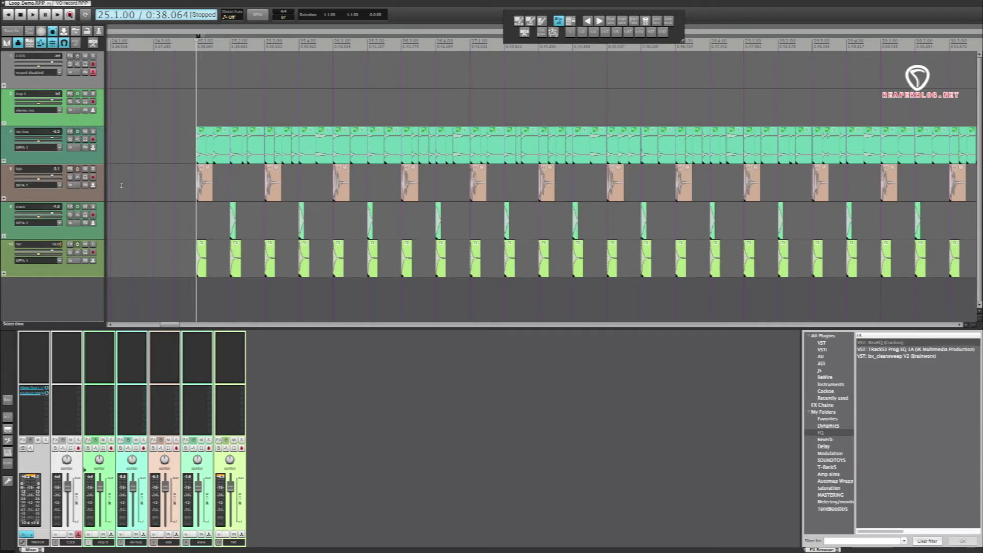
# Select the hat track and play the sliced loop with the drum hits from bar 25.
pyautogui.click(89, 269)
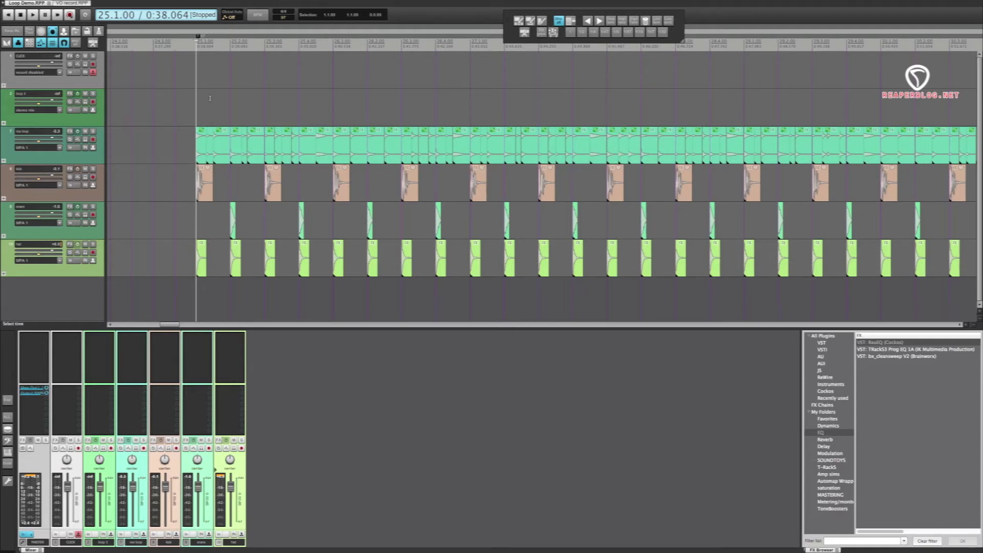
pyautogui.press('space')
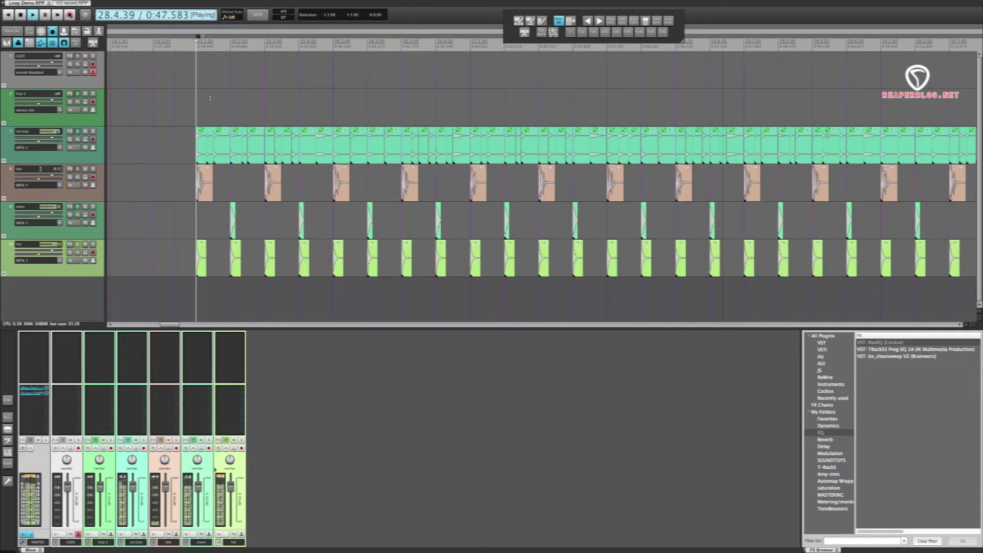
pyautogui.press('space')
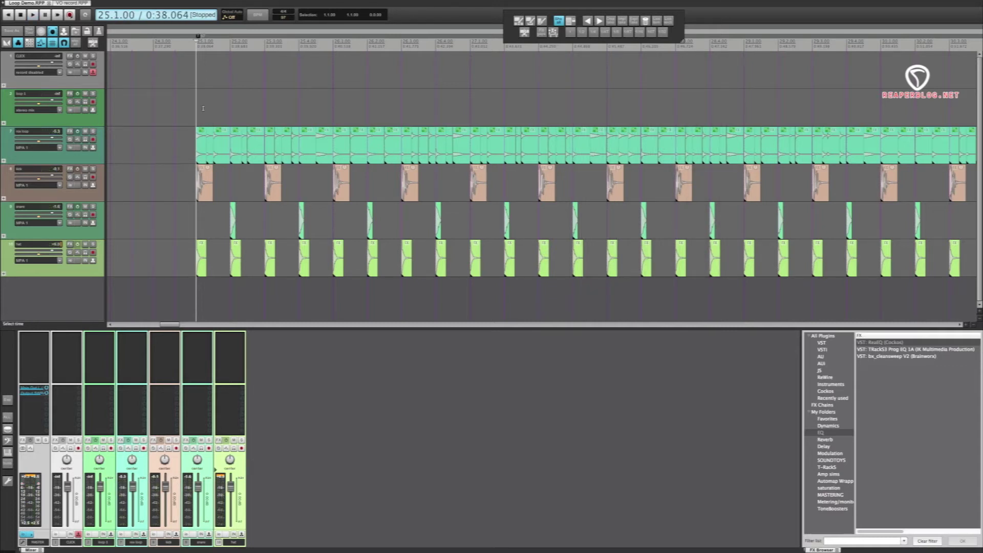
# Select the mix loop track and set the edit cursor to 24.3.00.
pyautogui.click(95, 159)
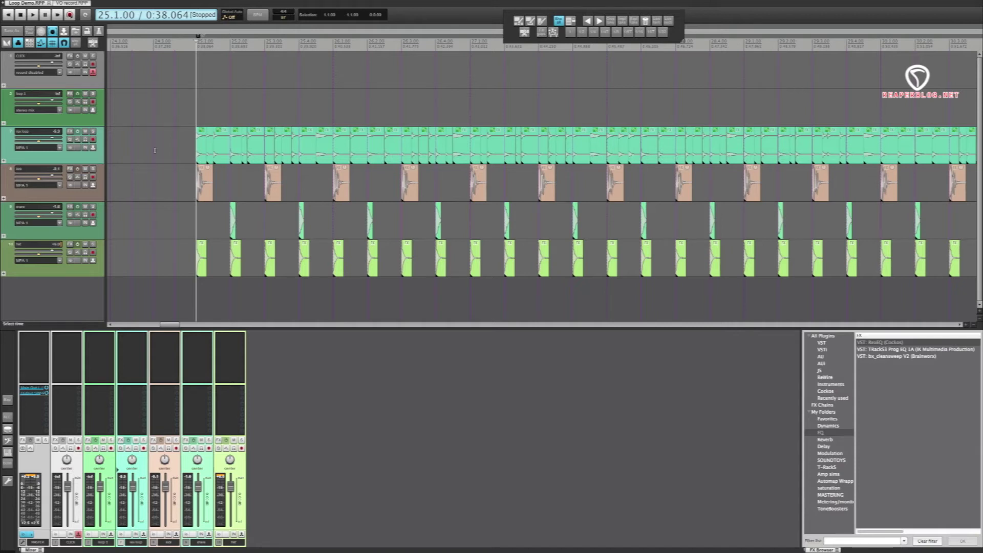
pyautogui.click(170, 152)
pyautogui.hscroll(1, 178, 152)
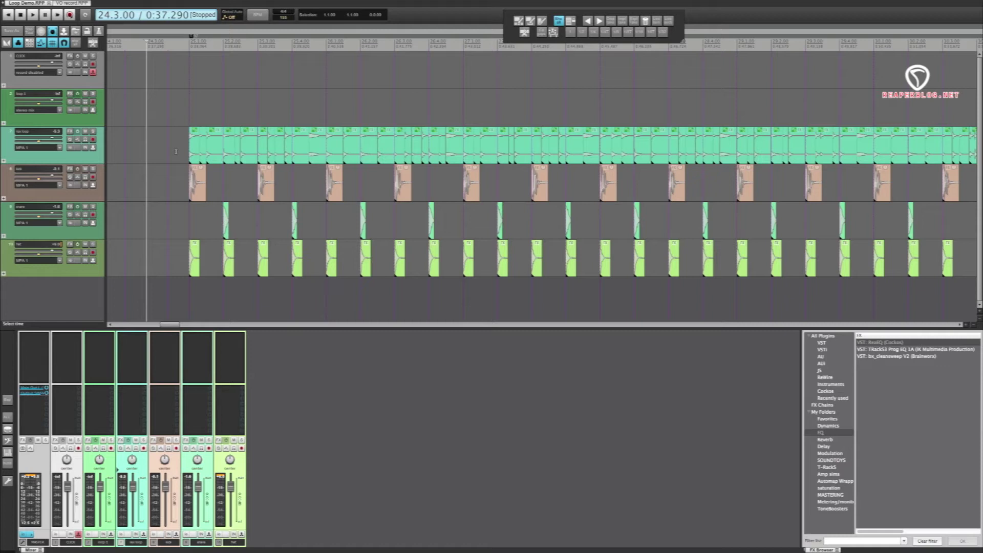
pyautogui.hotkey('alt', 'Return')
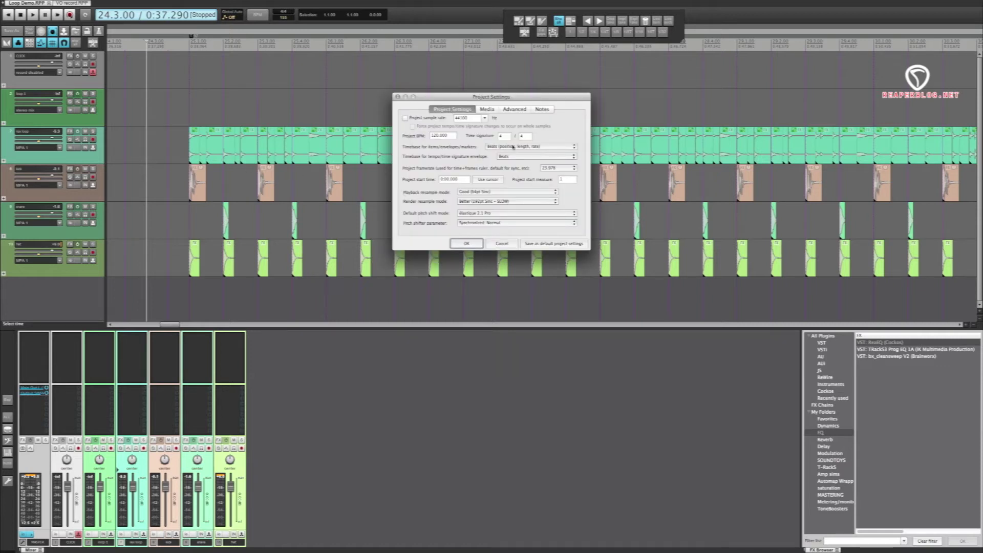
pyautogui.click(489, 244)
pyautogui.rightClick(99, 160)
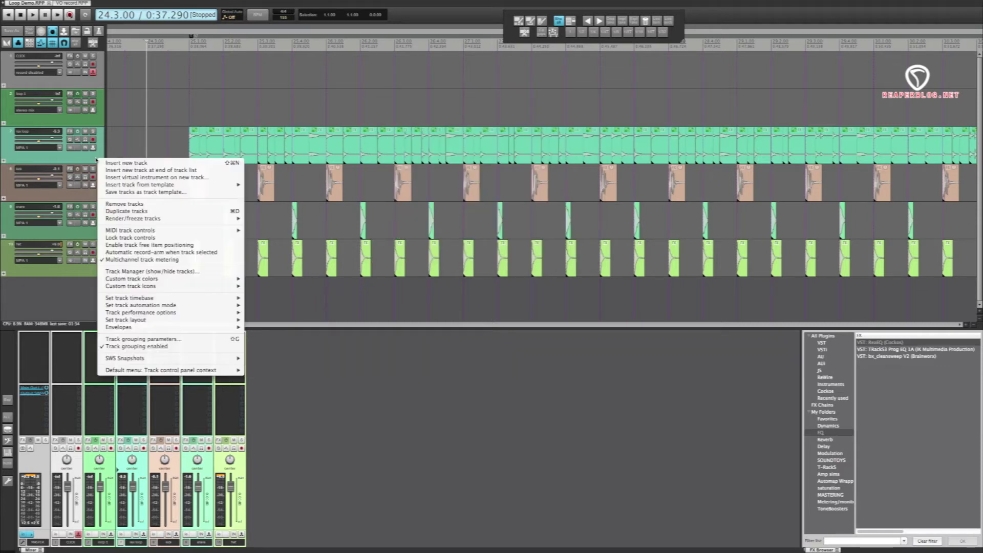
pyautogui.moveTo(176, 303)
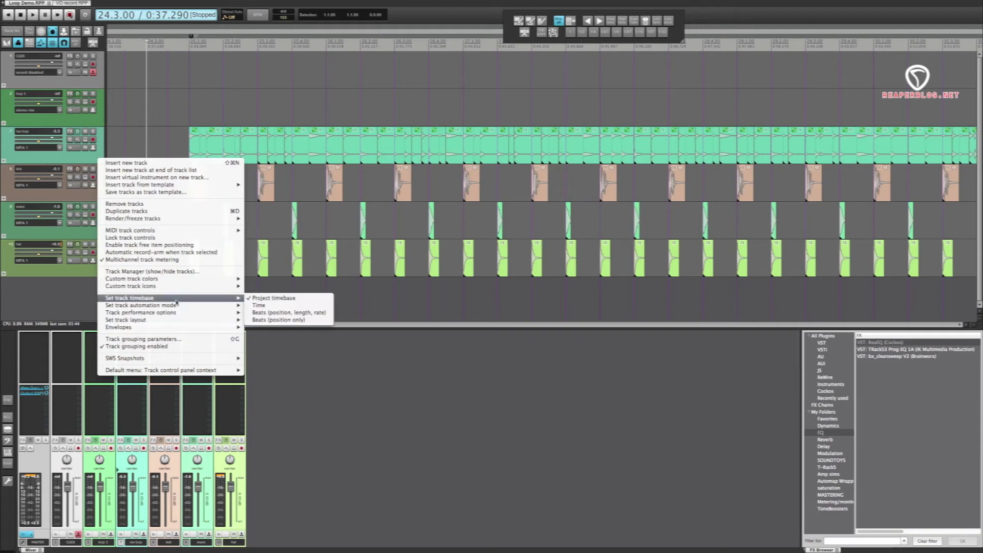
pyautogui.click(185, 140)
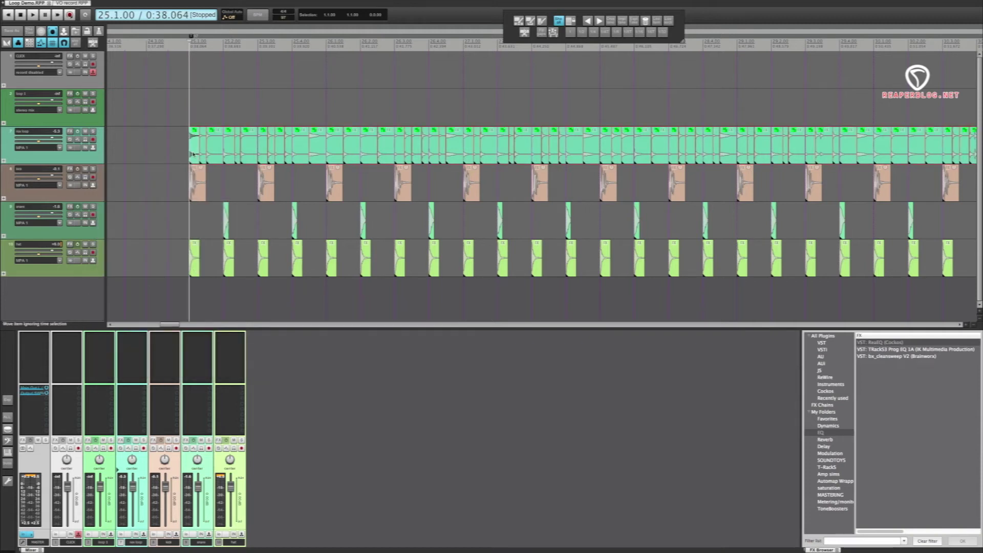
pyautogui.doubleClick(195, 156)
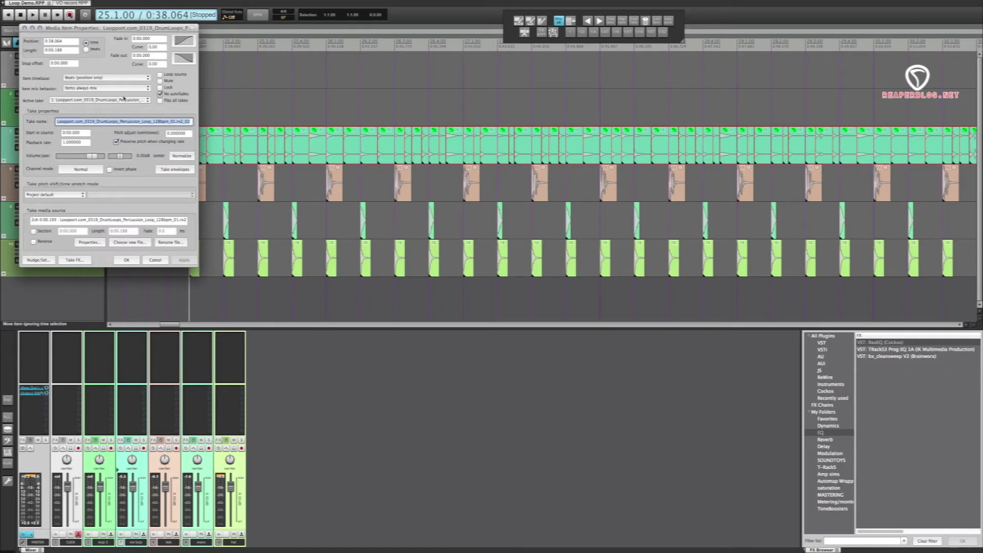
pyautogui.click(74, 81)
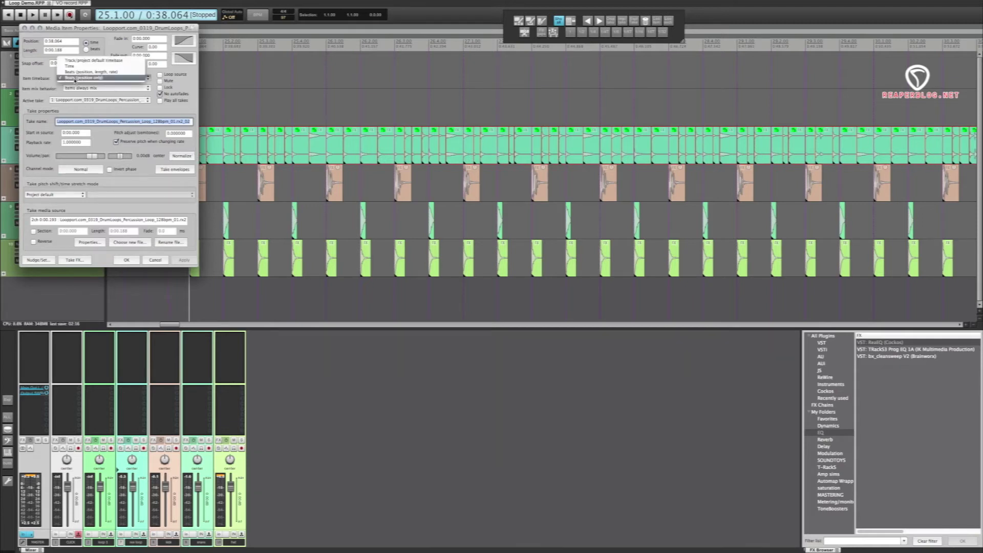
pyautogui.click(44, 80)
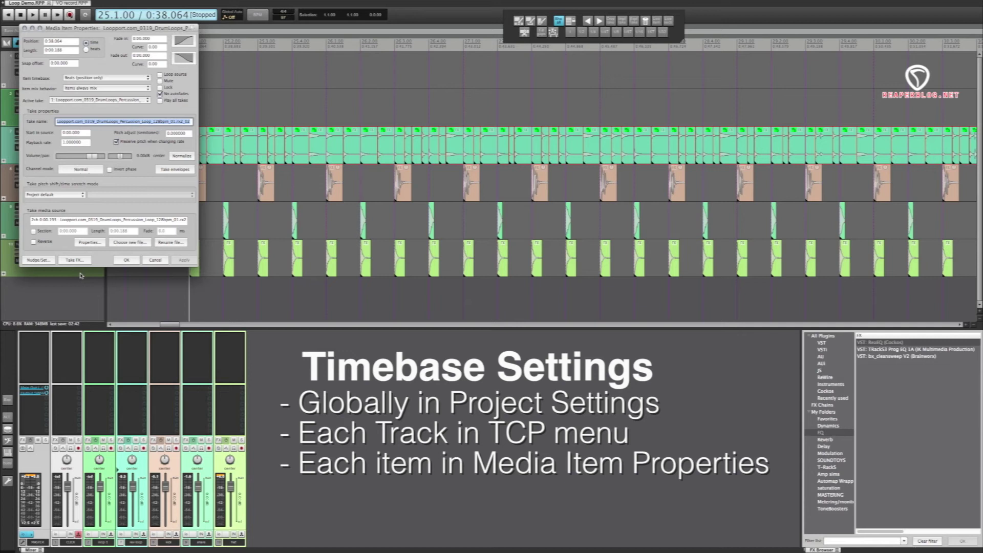
pyautogui.click(126, 260)
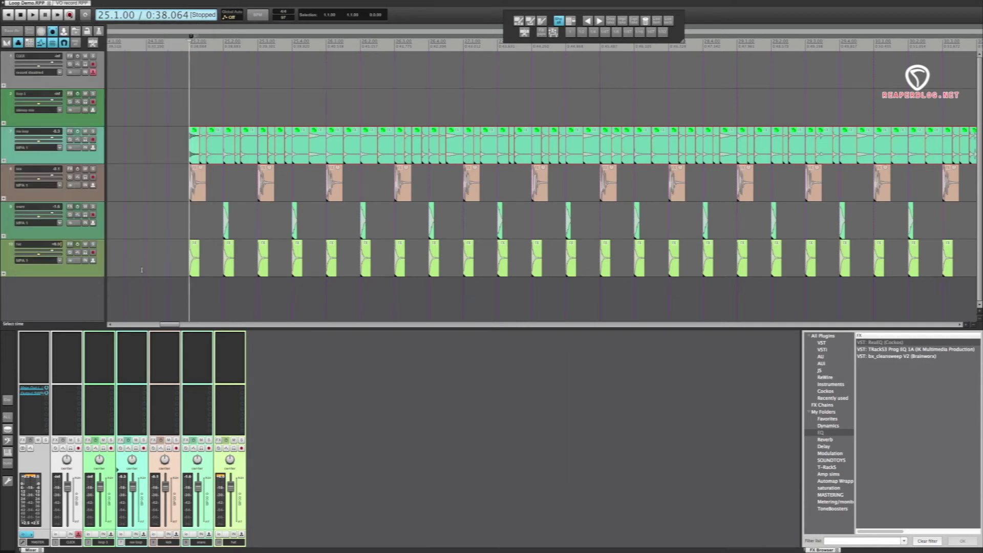
# Move the edit cursor one beat later near bar 24.
pyautogui.hscroll(1, 185, 232)
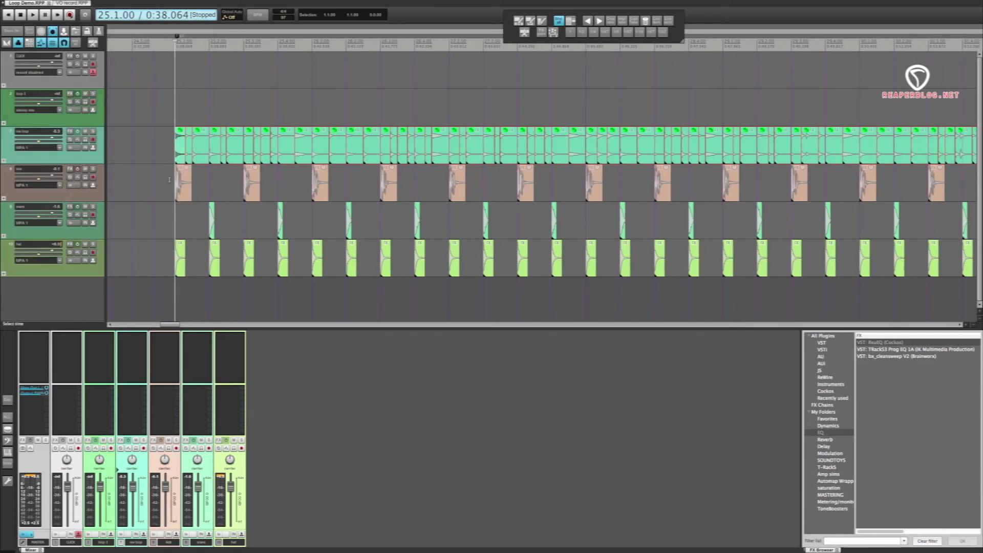
pyautogui.press('Right')
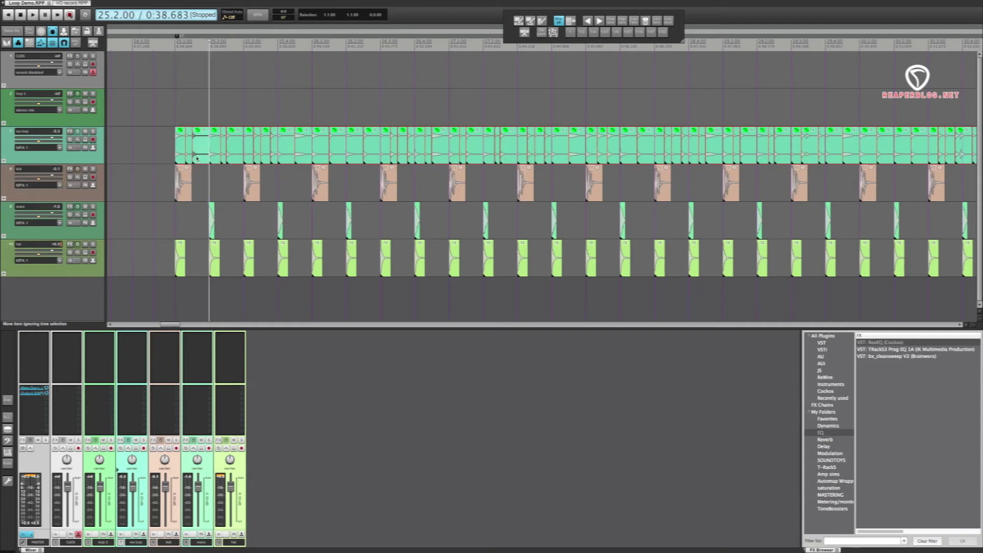
pyautogui.moveTo(178, 156)
pyautogui.mouseDown()
pyautogui.moveTo(225, 153)
pyautogui.moveTo(187, 152)
pyautogui.mouseUp()
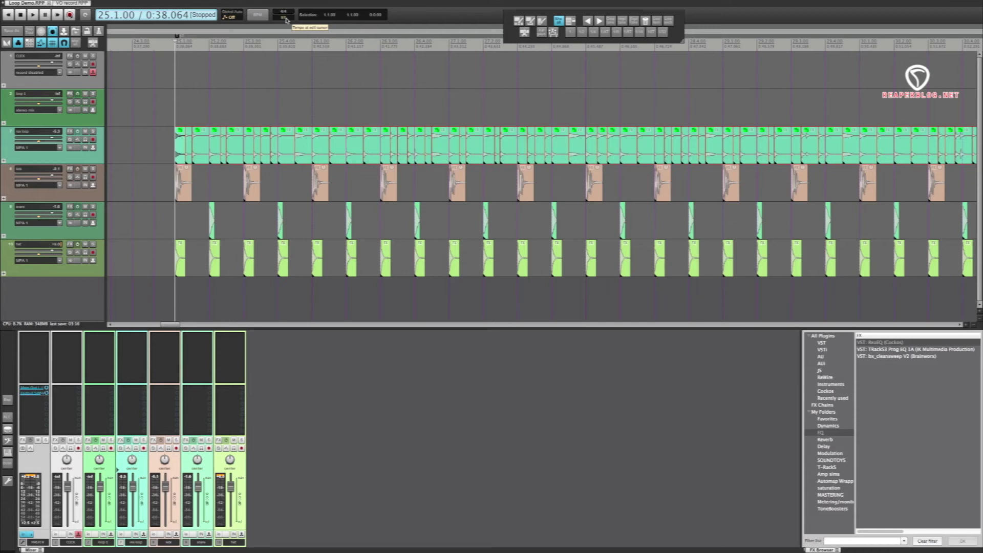
# Set the project tempo to 97 BPM with slices on the beat, then open Project Settings.
pyautogui.scroll(-20, 286, 19)
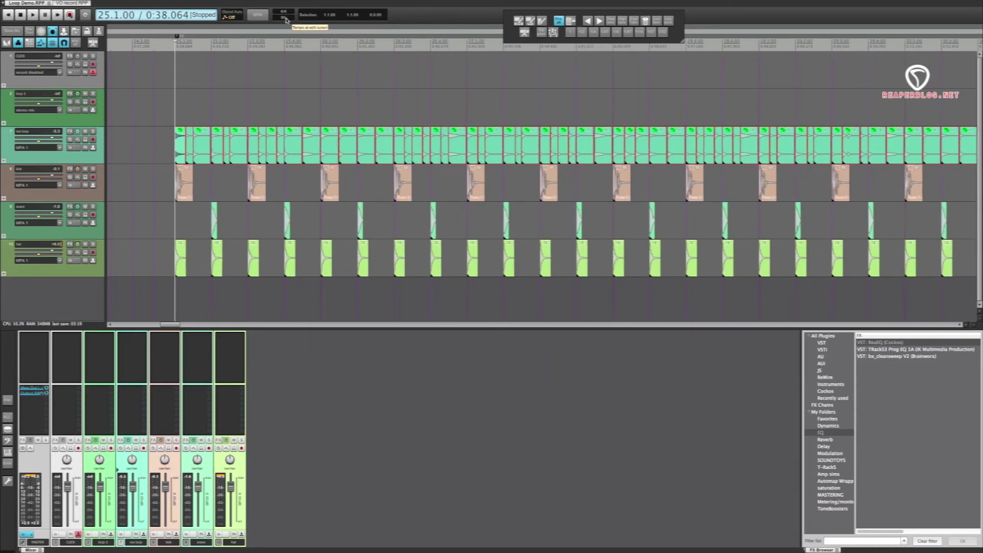
pyautogui.scroll(-5, 286, 19)
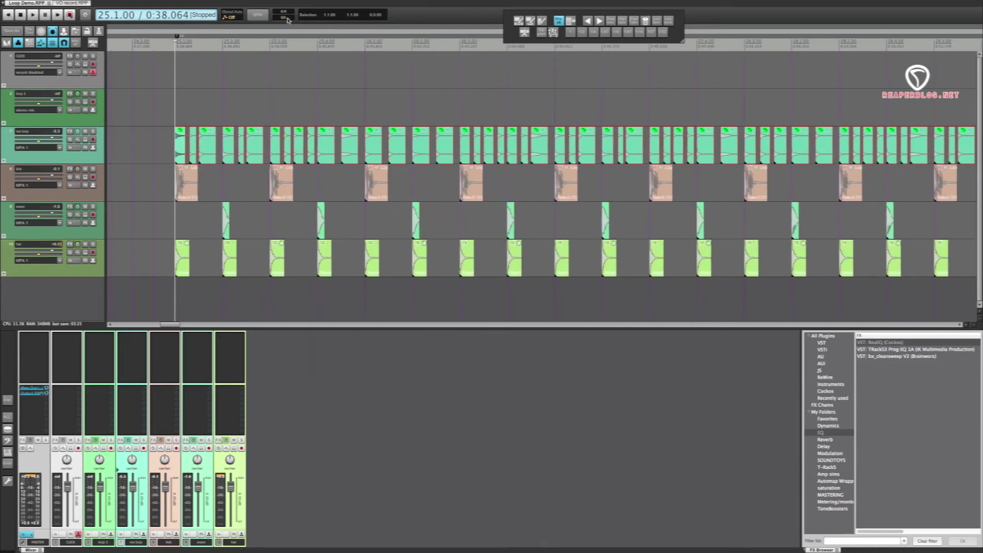
pyautogui.scroll(6, 286, 20)
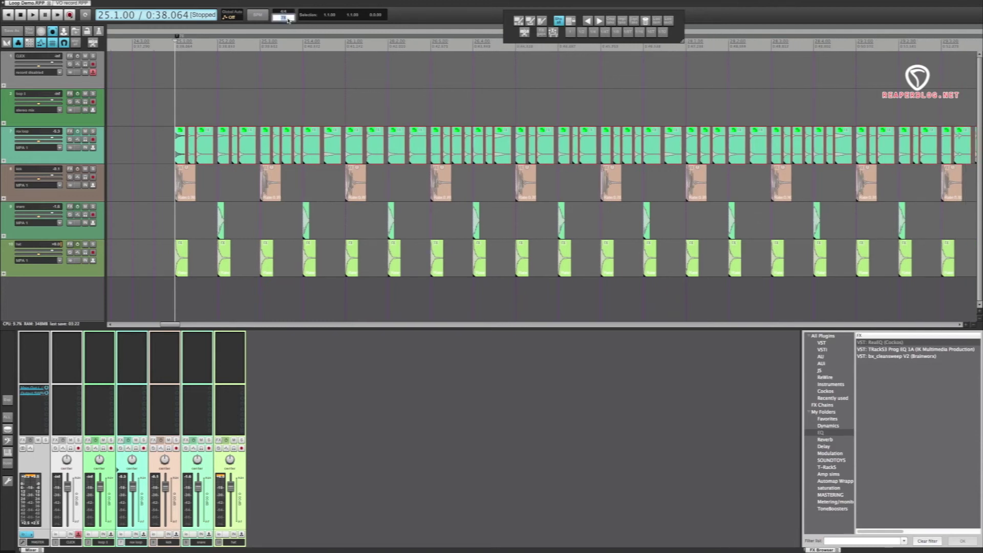
pyautogui.write('97')
pyautogui.press('Return')
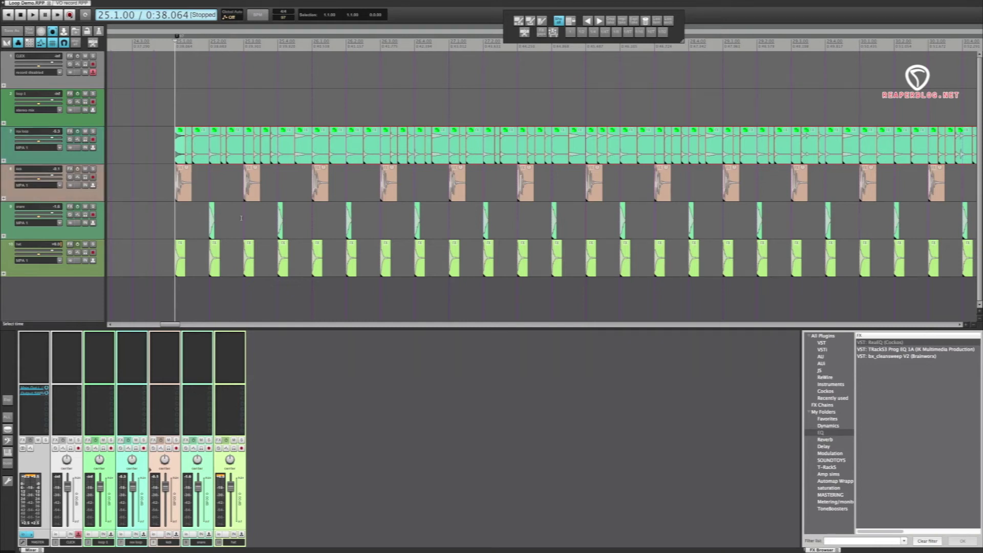
pyautogui.hotkey('alt', 'Return')
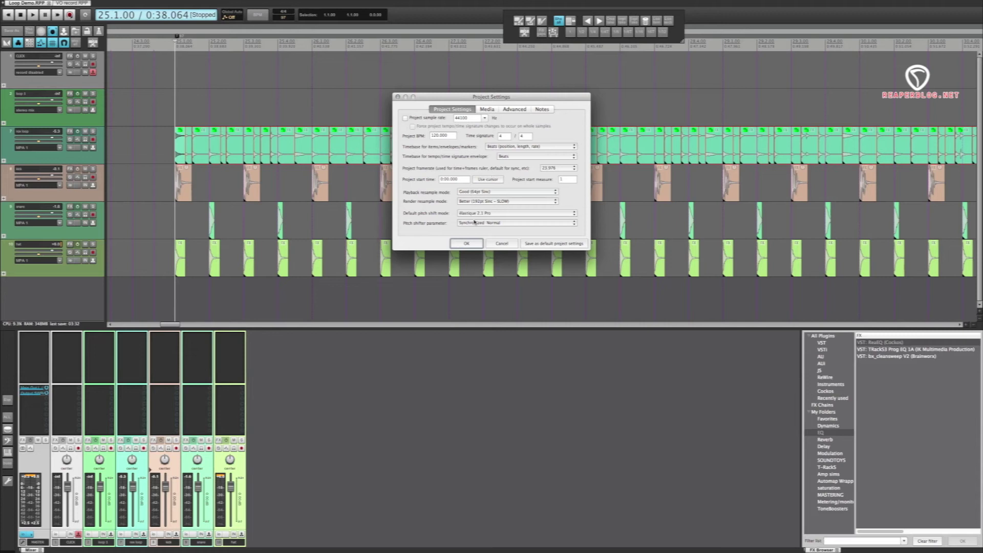
# Close Project Settings, lower the tempo to 90 BPM, and play the drum tracks from bar 25.
pyautogui.click(469, 244)
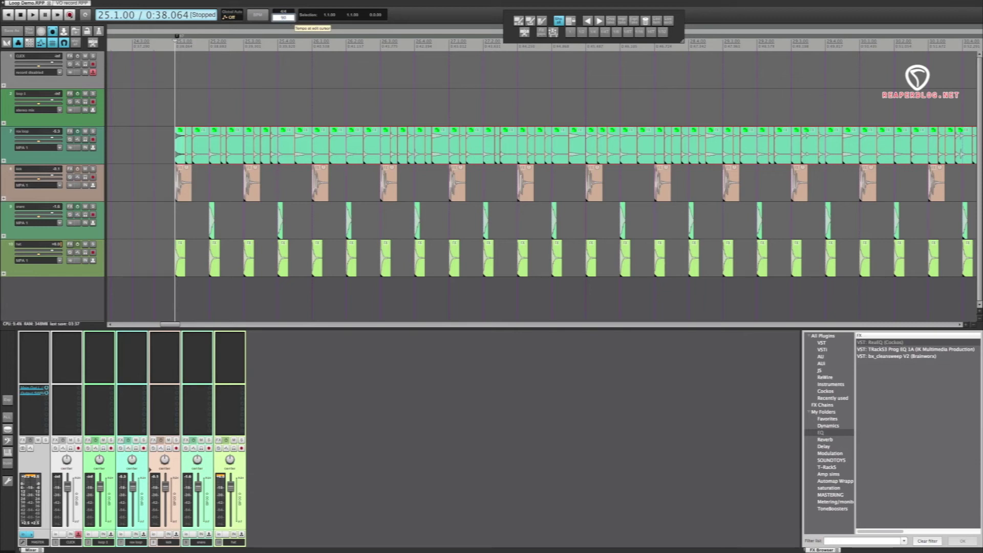
pyautogui.scroll(-3, 283, 18)
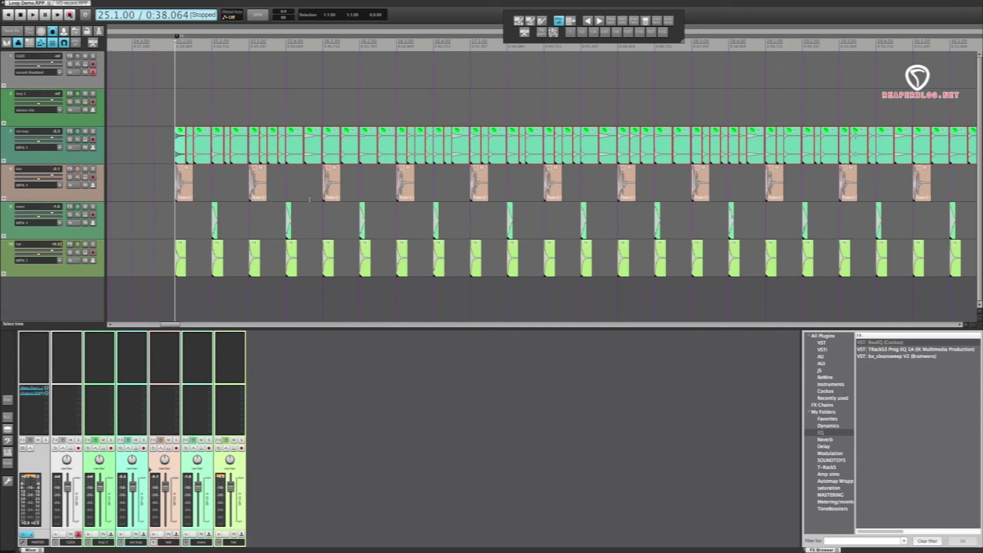
pyautogui.scroll(3, 229, 195)
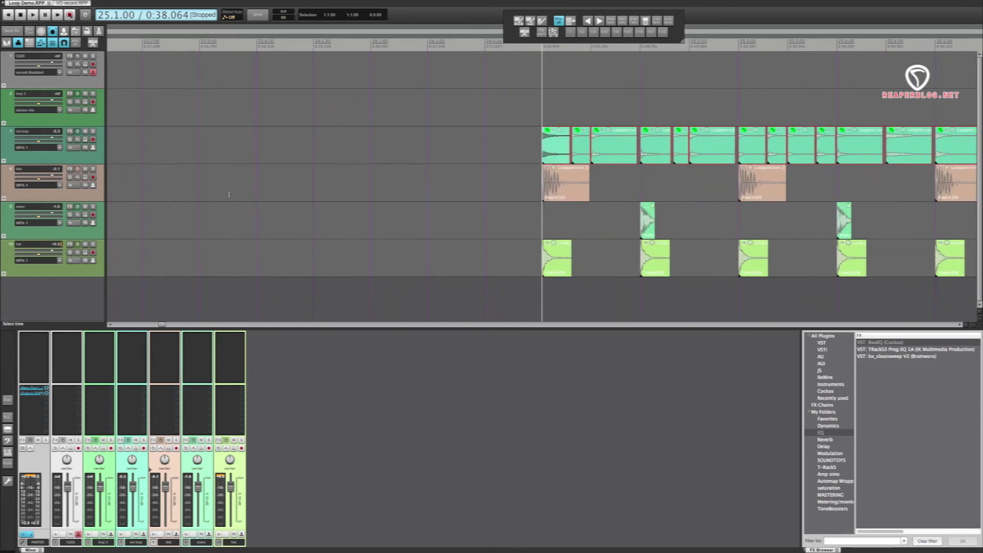
pyautogui.hscroll(2, 237, 192)
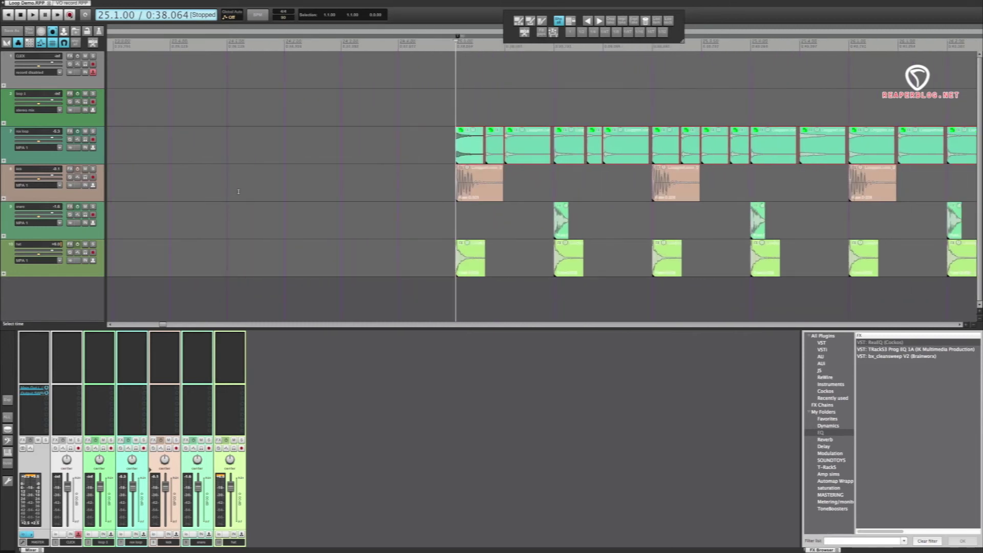
pyautogui.hscroll(1, 239, 193)
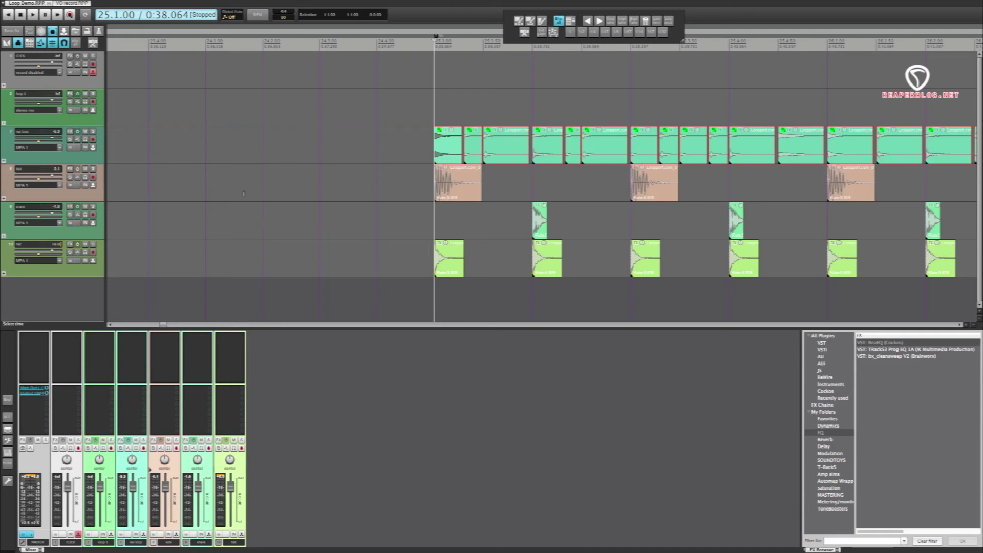
pyautogui.press('space')
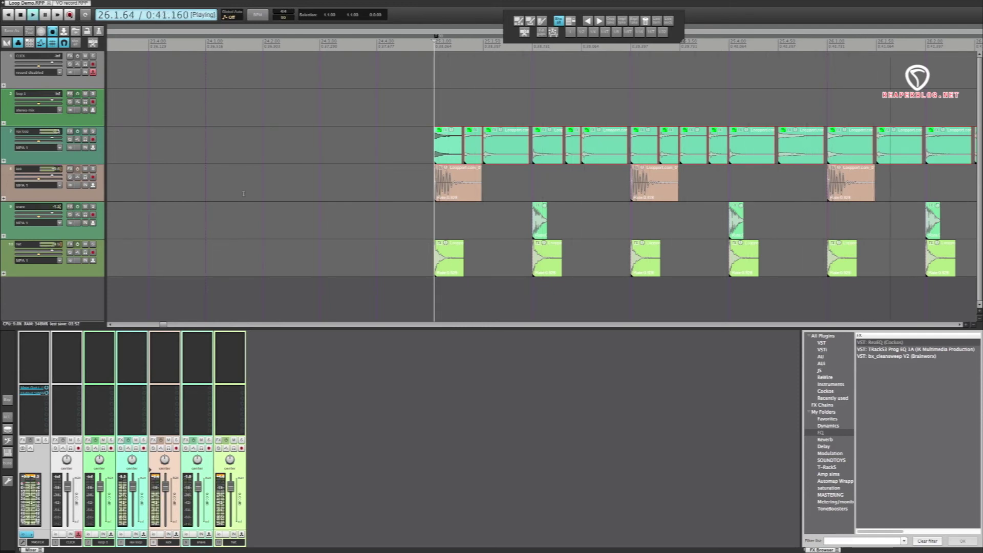
pyautogui.press('space')
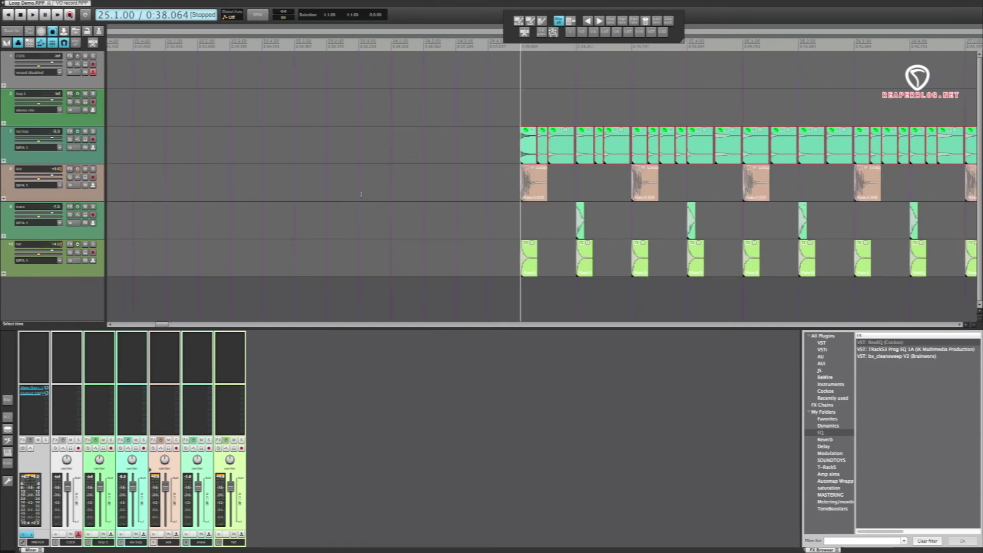
# Switch the items/envelopes/markers timebase to Beats (position only) in Project Settings.
pyautogui.scroll(-1, 400, 197)
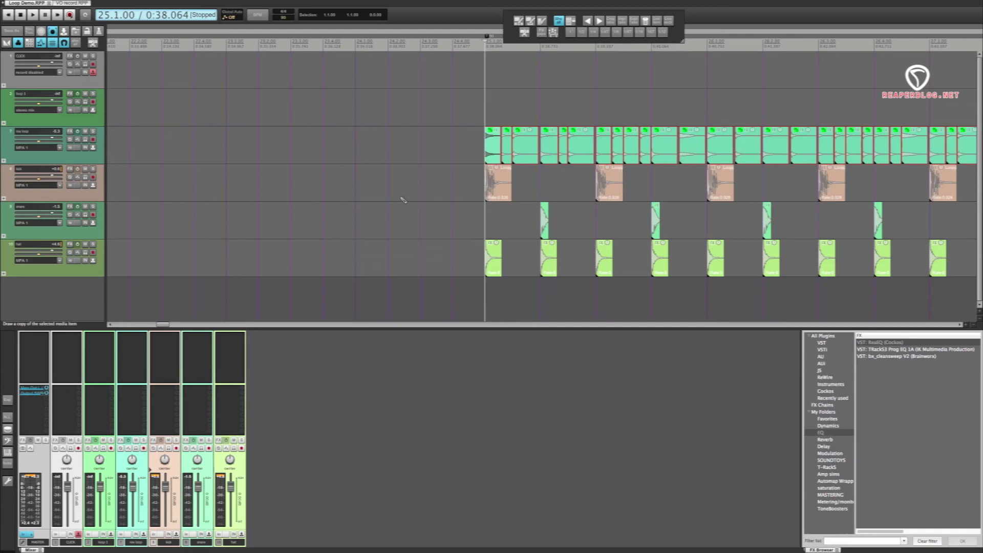
pyautogui.scroll(-1, 401, 197)
pyautogui.hotkey('alt', 'Return')
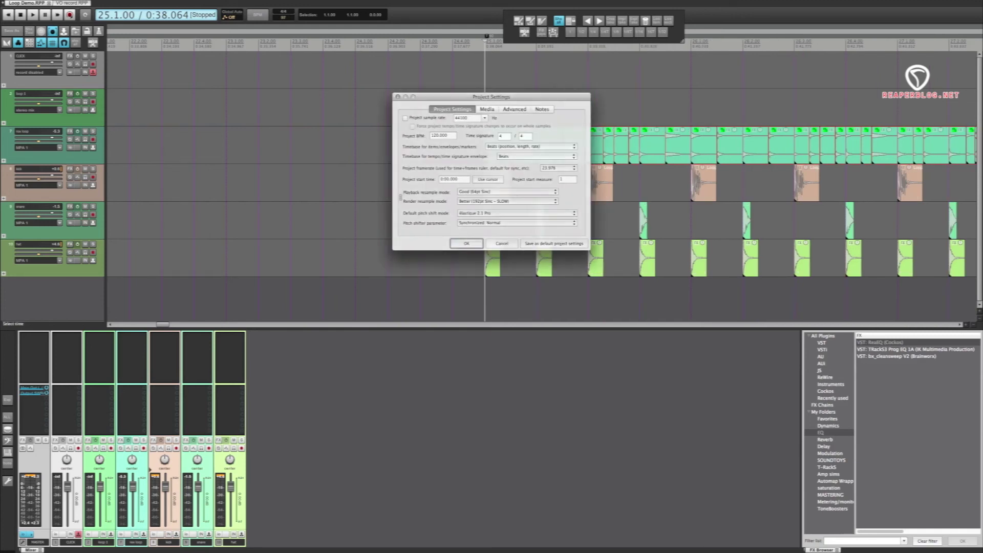
pyautogui.click(516, 147)
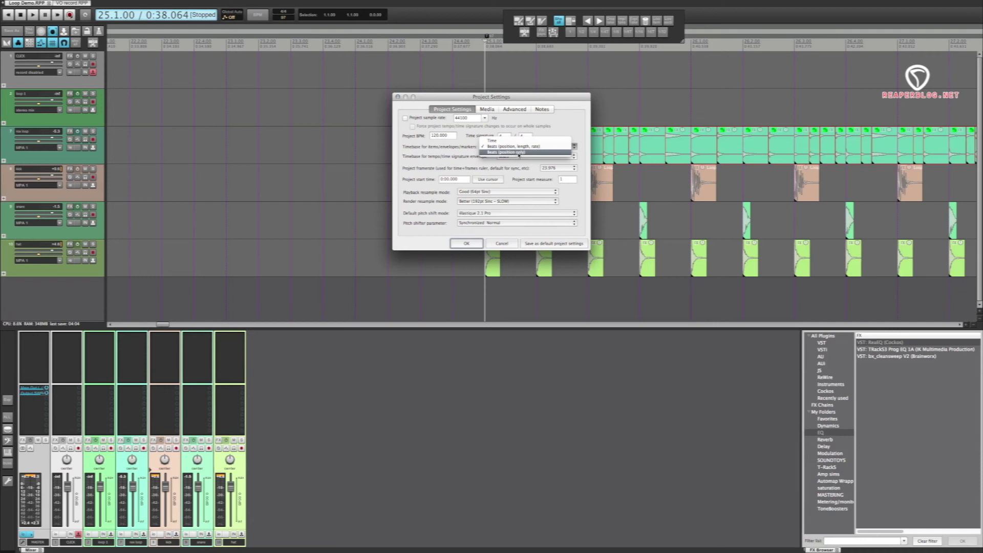
pyautogui.click(519, 153)
pyautogui.click(467, 244)
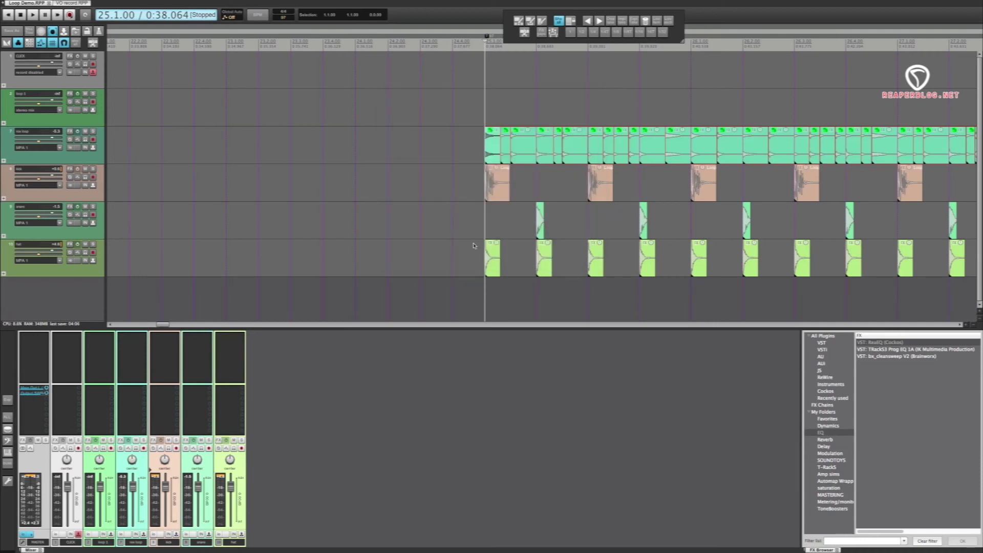
pyautogui.hscroll(5, 474, 227)
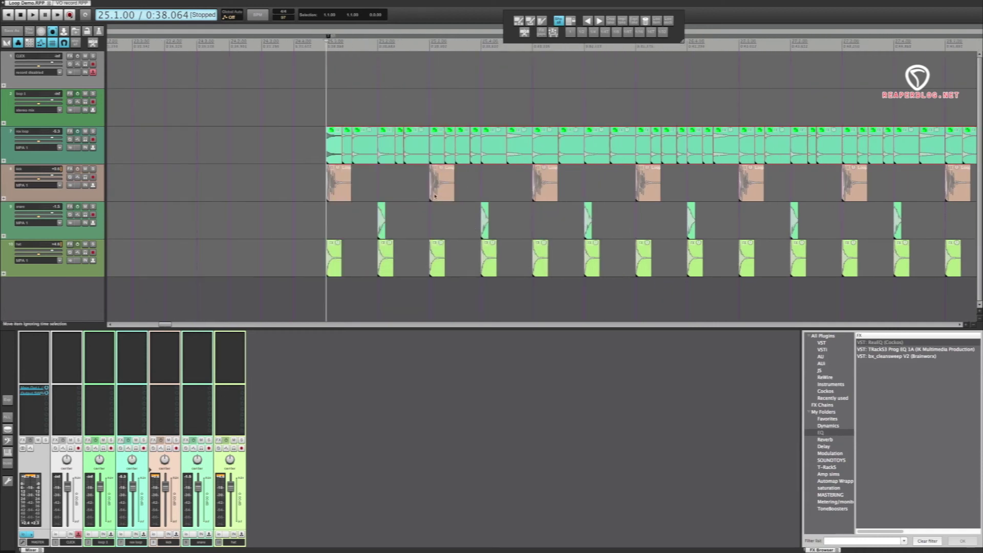
# Select the kick hit at 25.3.00 and play the drums from 25.1.00 at 90 BPM.
pyautogui.click(436, 197)
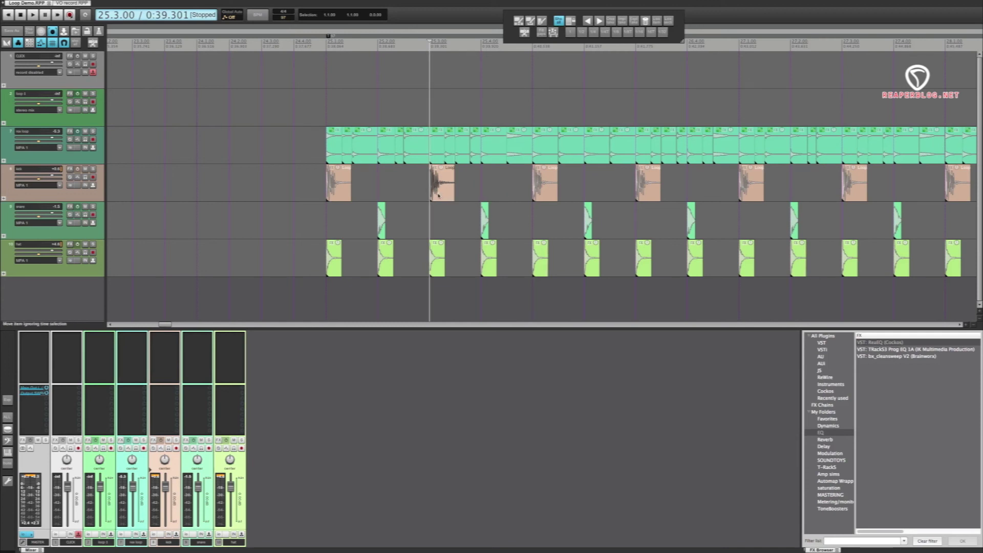
pyautogui.click(419, 217)
pyautogui.click(436, 197)
pyautogui.click(329, 37)
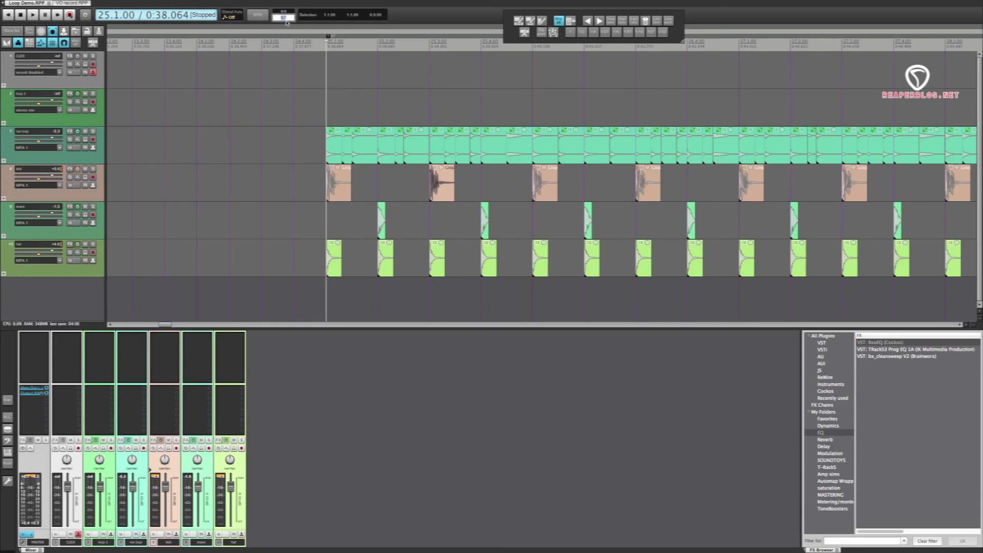
pyautogui.scroll(-7, 285, 18)
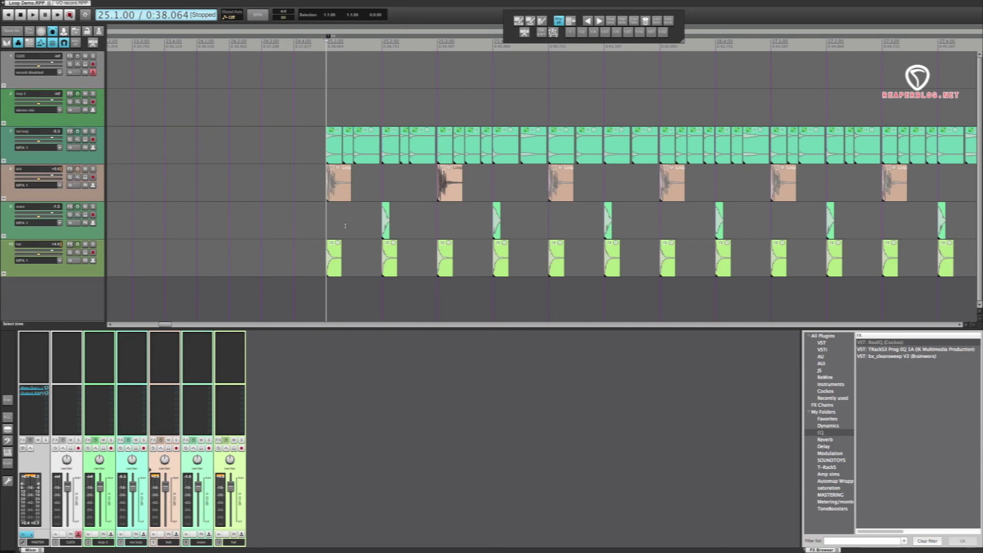
pyautogui.press('space')
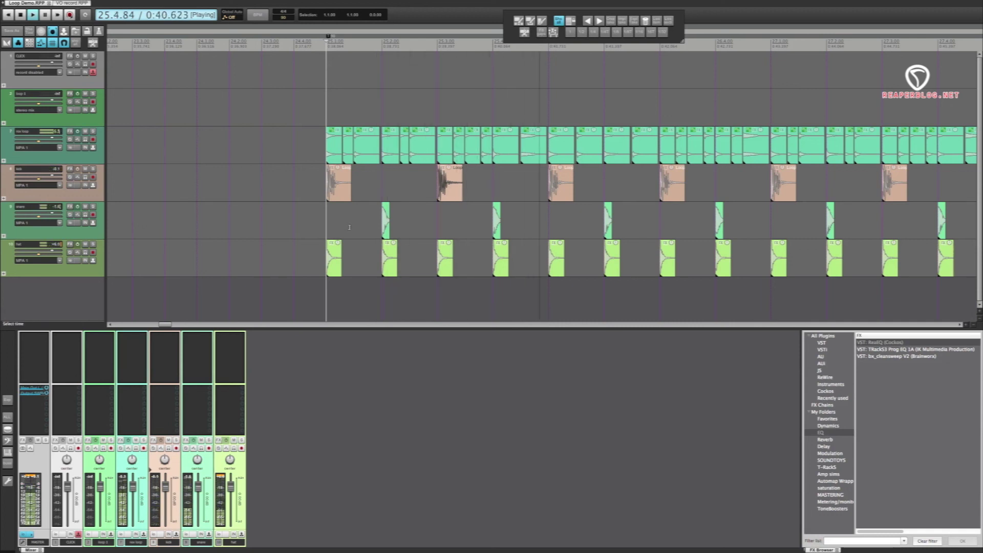
pyautogui.press('space')
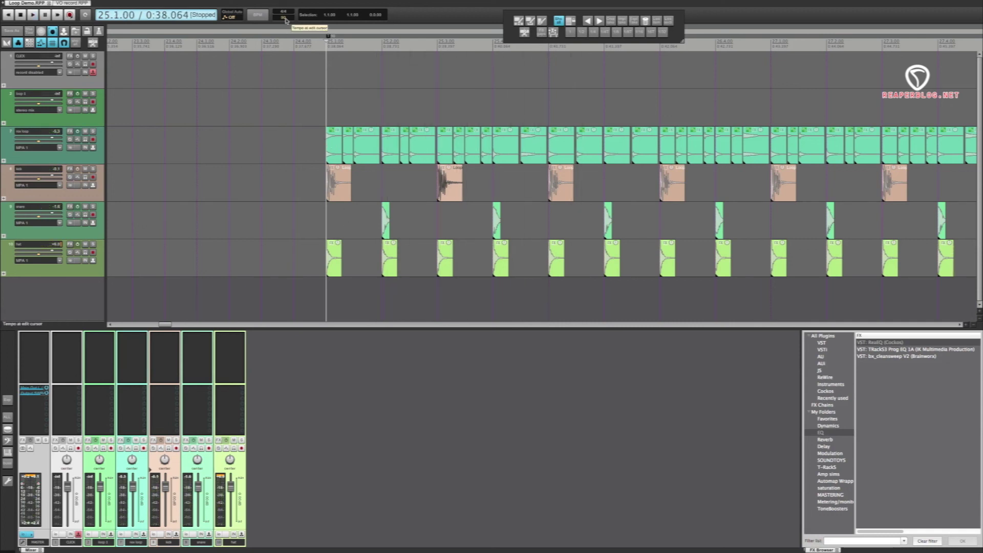
# Raise the tempo above 90 BPM and replay to hear hits pack closer without stretching.
pyautogui.scroll(10, 286, 19)
pyautogui.scroll(10, 286, 19)
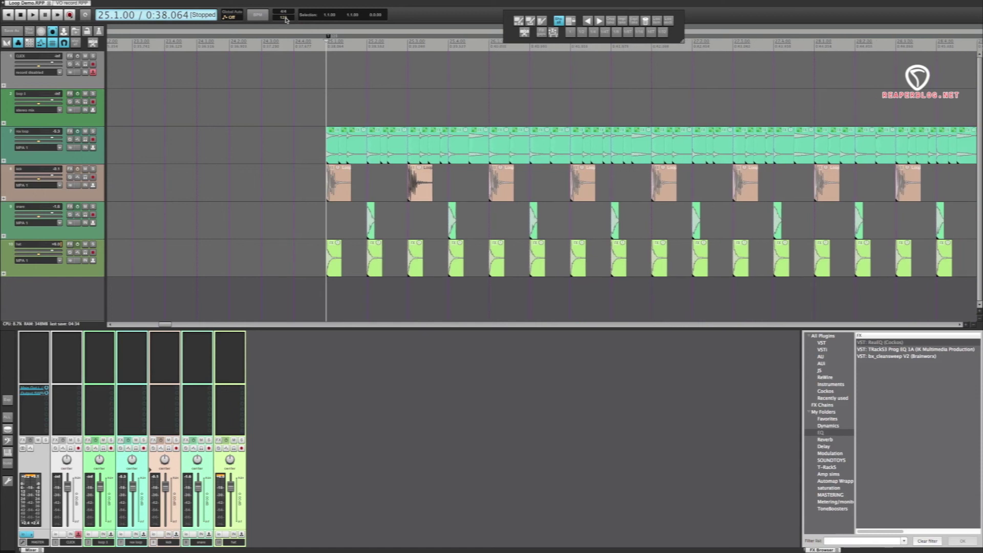
pyautogui.scroll(-10, 286, 20)
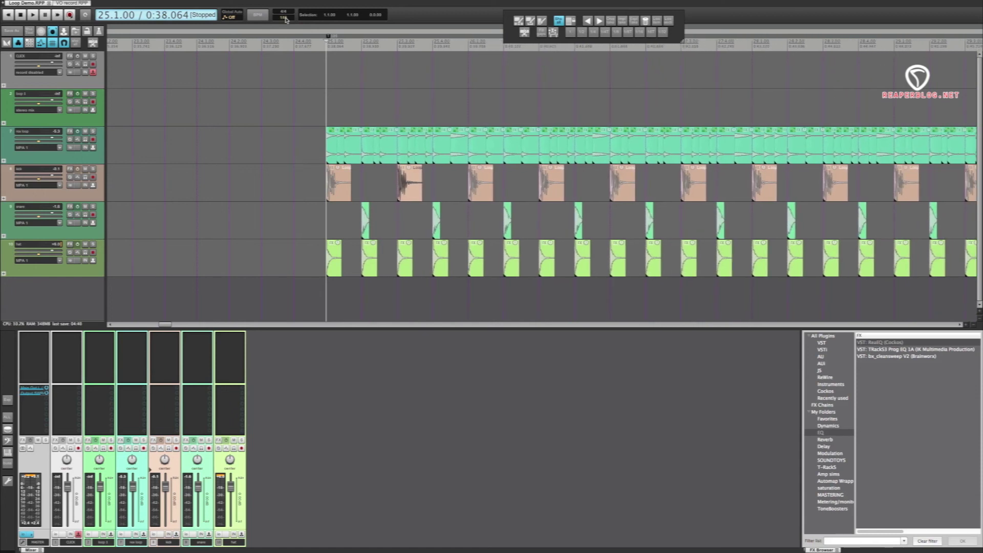
pyautogui.scroll(5, 286, 19)
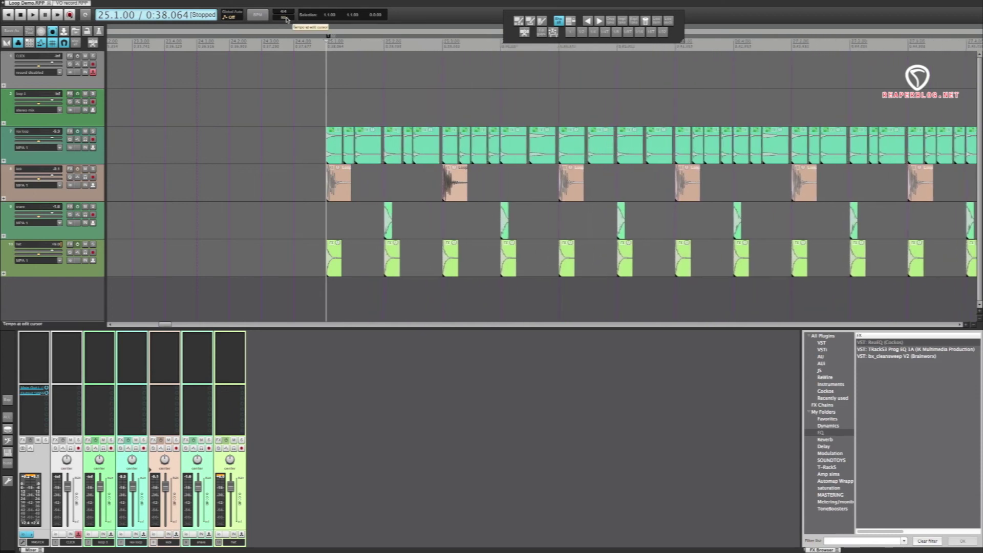
pyautogui.press('space')
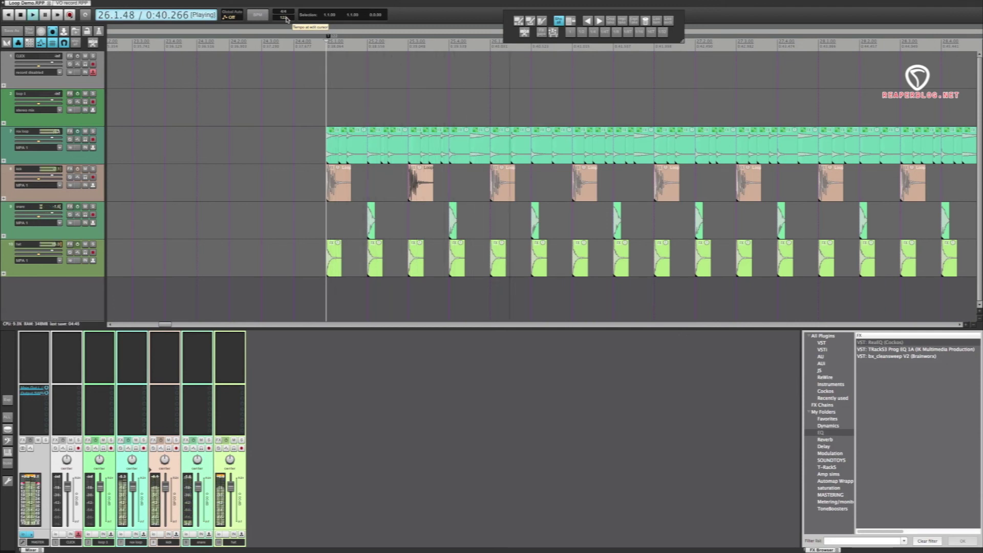
pyautogui.press('space')
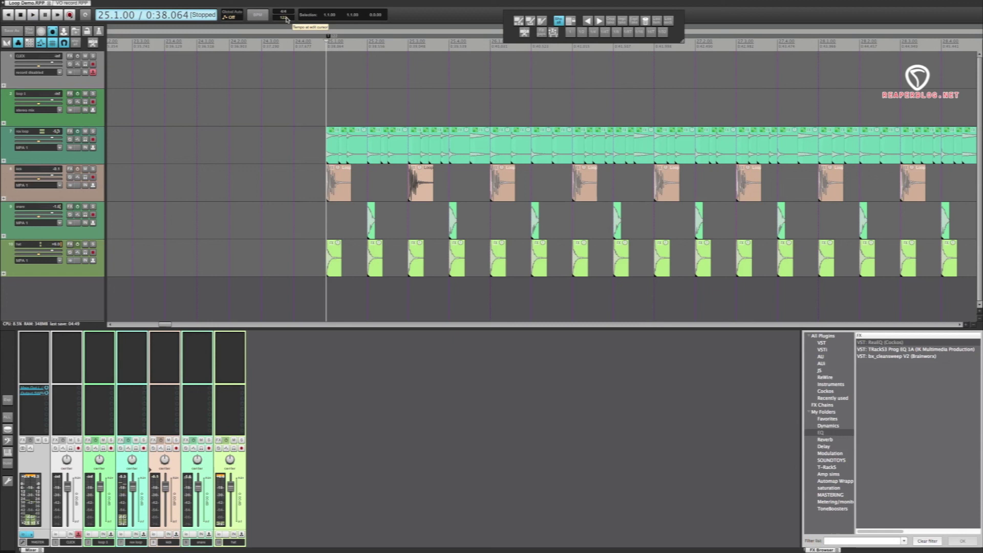